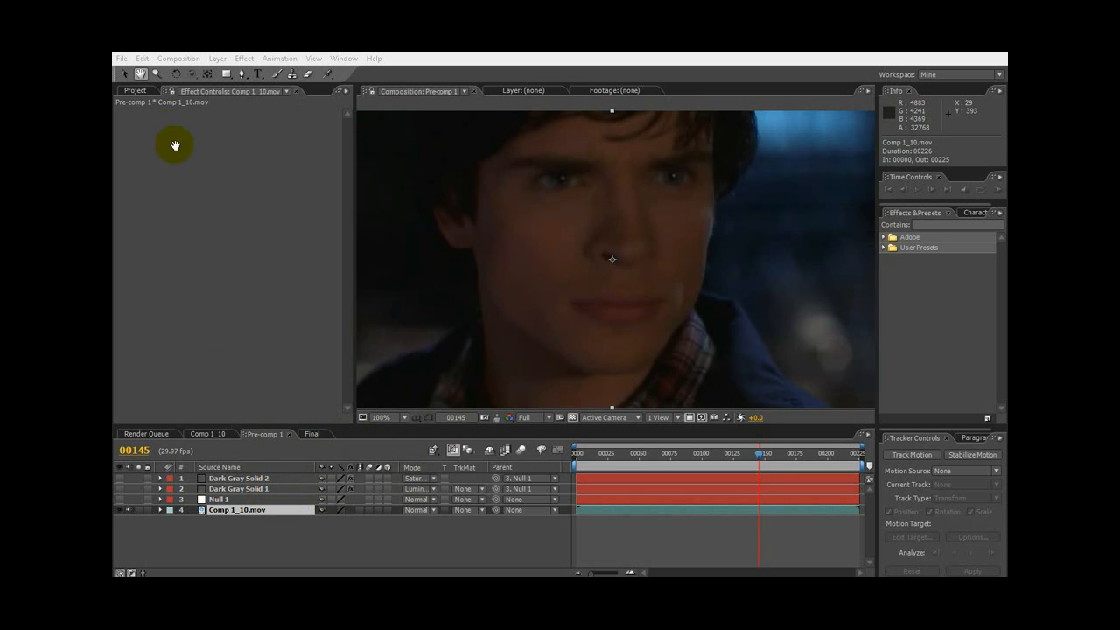
# - Switch to the web browser and look over the profile and video list on the Aftereffectsmad YouTube channel
pyautogui.click(125, 74)
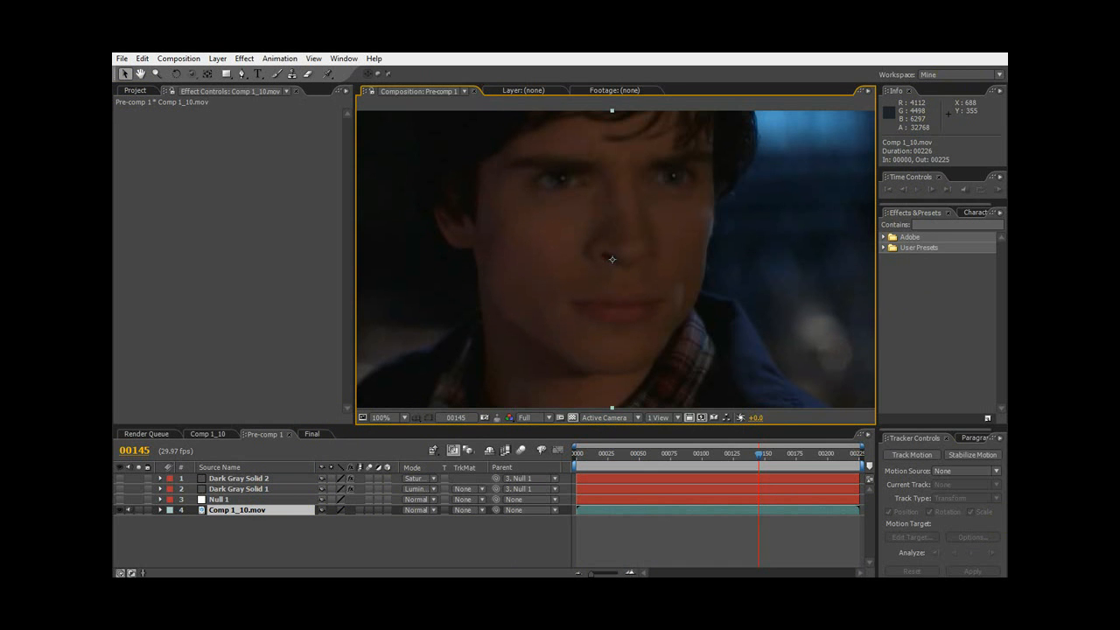
pyautogui.click(971, 54)
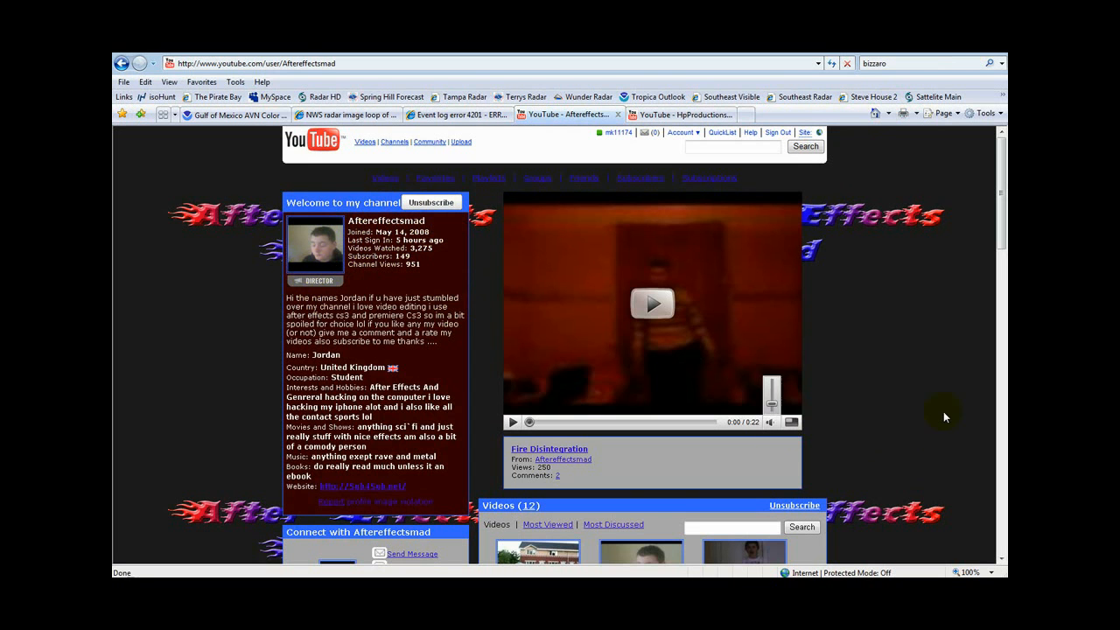
pyautogui.scroll(-3, 935, 436)
pyautogui.scroll(-1, 941, 415)
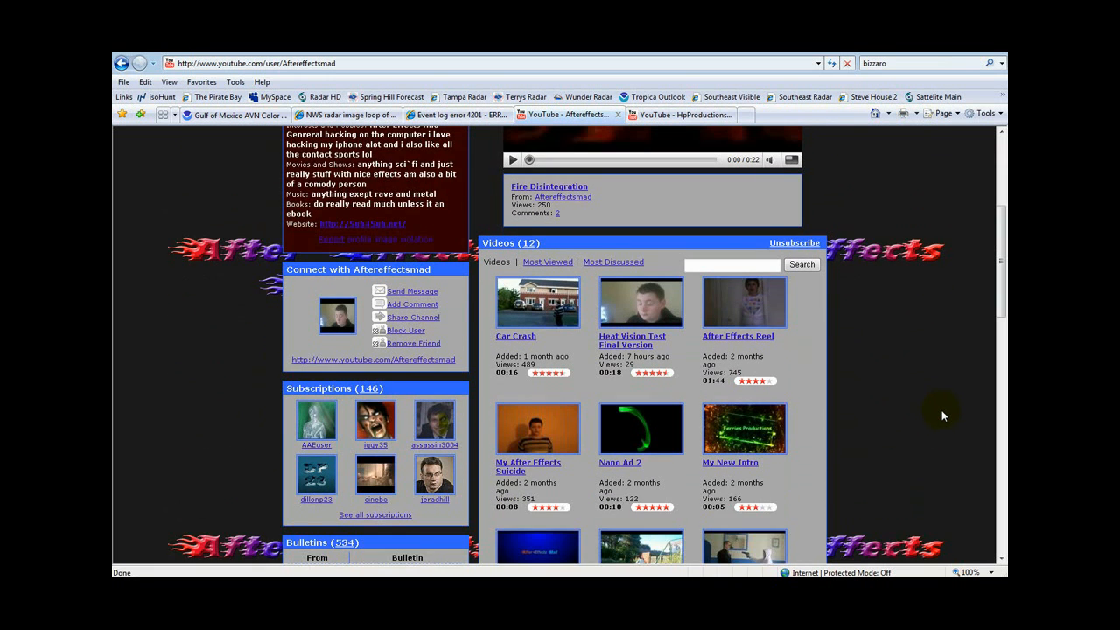
pyautogui.scroll(-3, 942, 416)
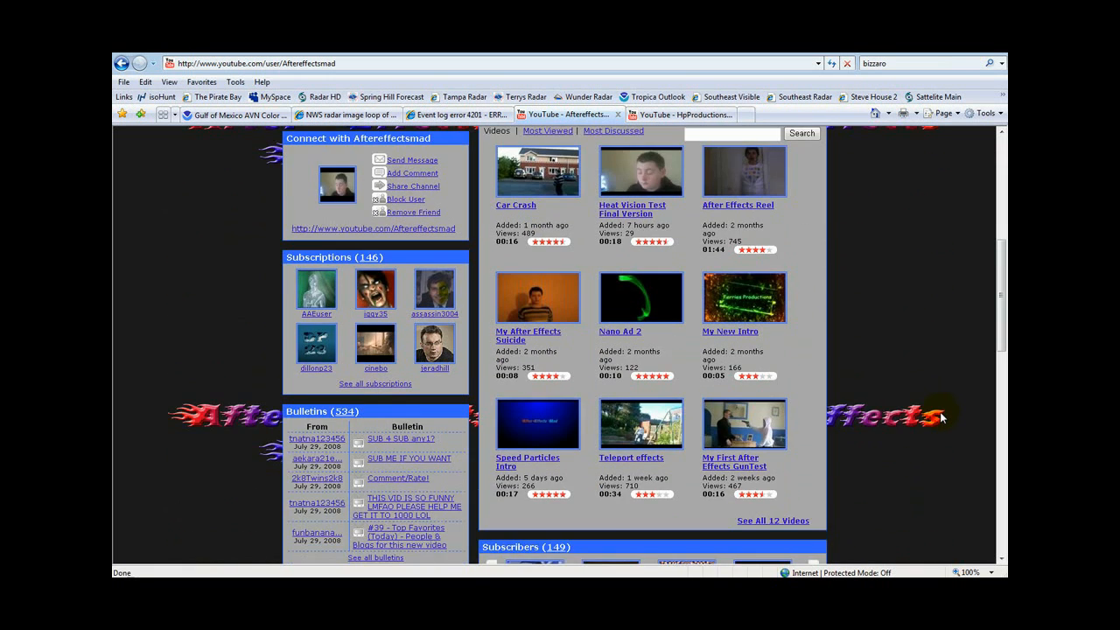
pyautogui.scroll(9, 941, 418)
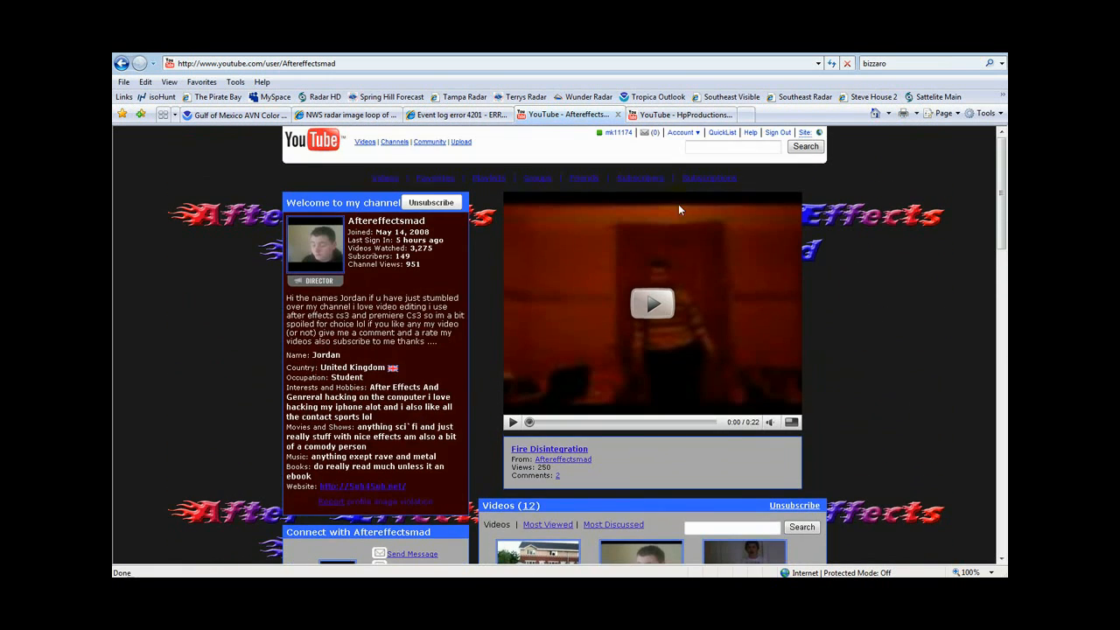
# - Look over the featured video and video list on the HpProductions07 YouTube channel
pyautogui.click(652, 113)
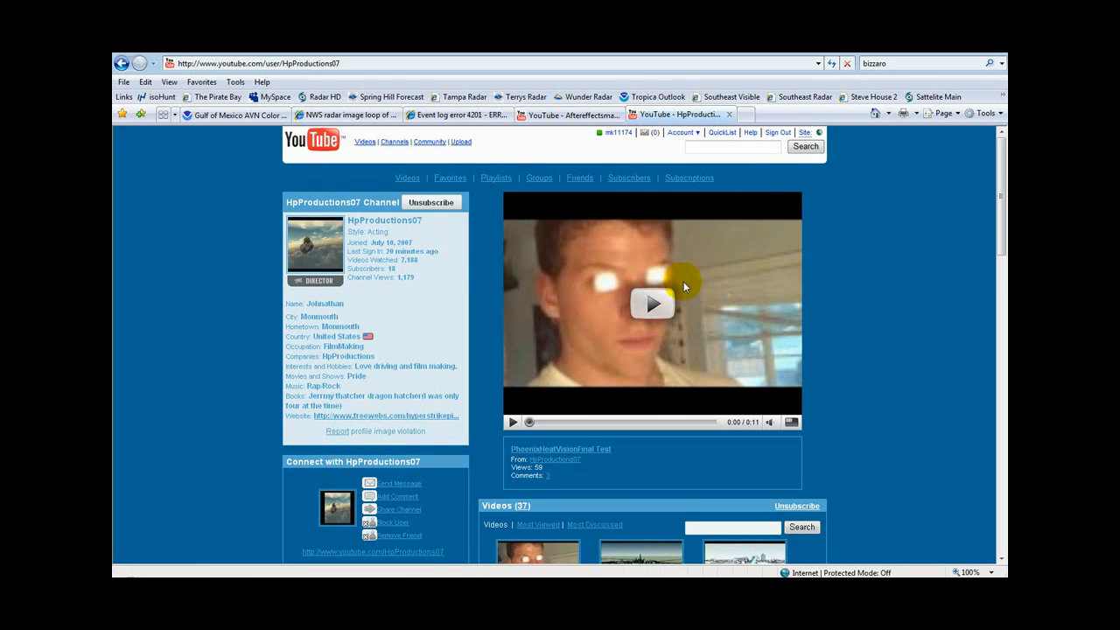
pyautogui.scroll(-3, 648, 376)
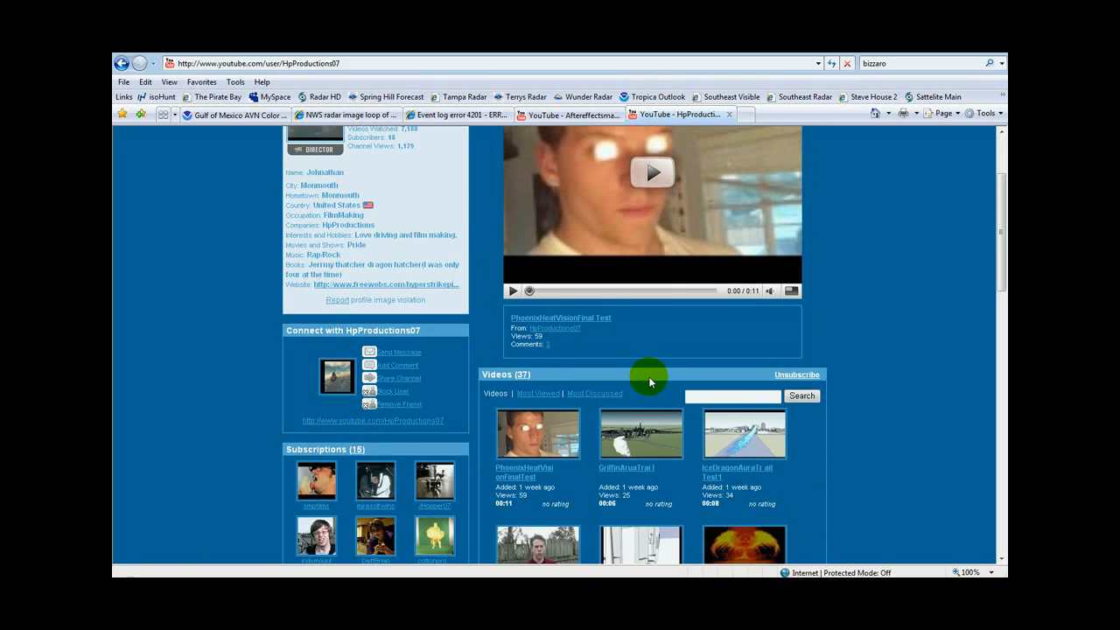
pyautogui.scroll(3, 649, 377)
pyautogui.scroll(-3, 650, 381)
pyautogui.scroll(3, 647, 378)
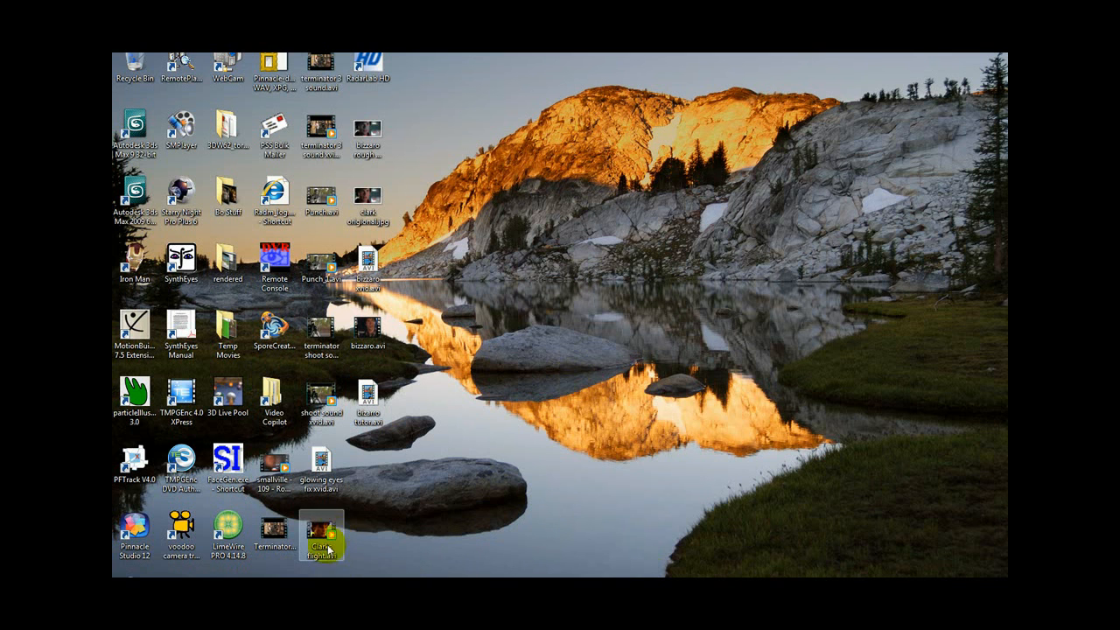
# - Return to After Effects, make the Dark Gray Solid 1 layer visible and select it with its mask outlines shown
pyautogui.press('super')
pyautogui.press('Escape')
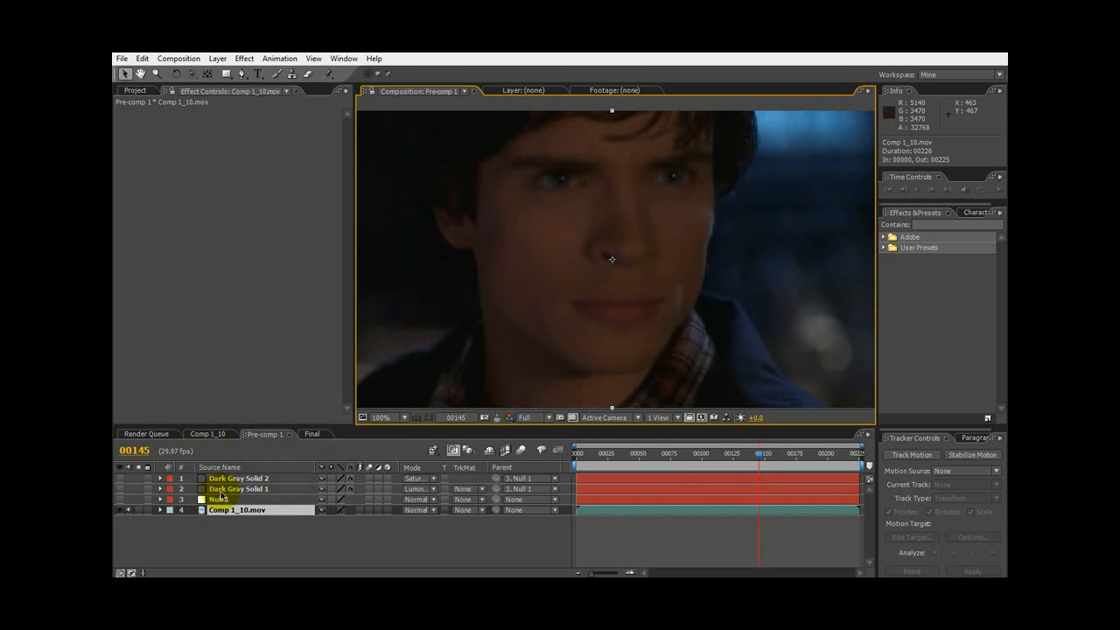
pyautogui.click(120, 488)
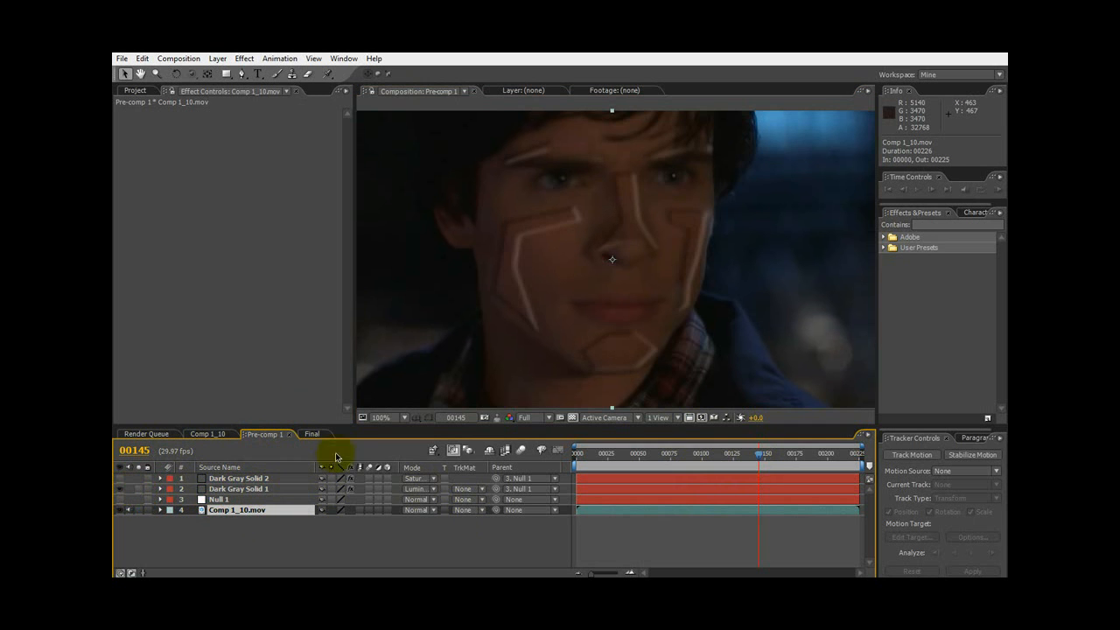
pyautogui.click(429, 418)
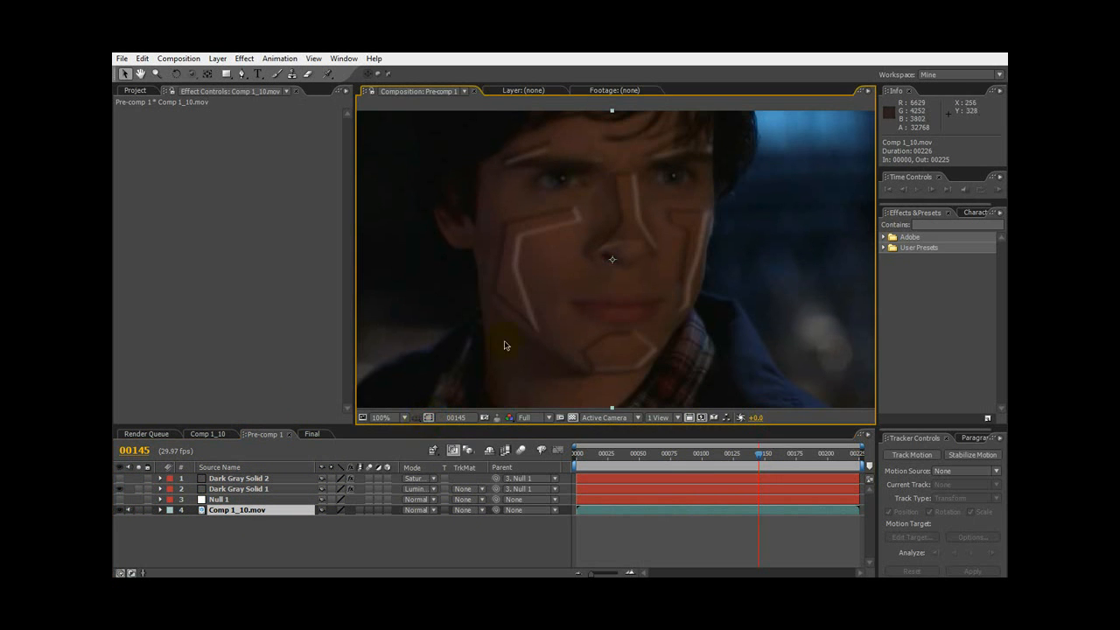
pyautogui.click(238, 488)
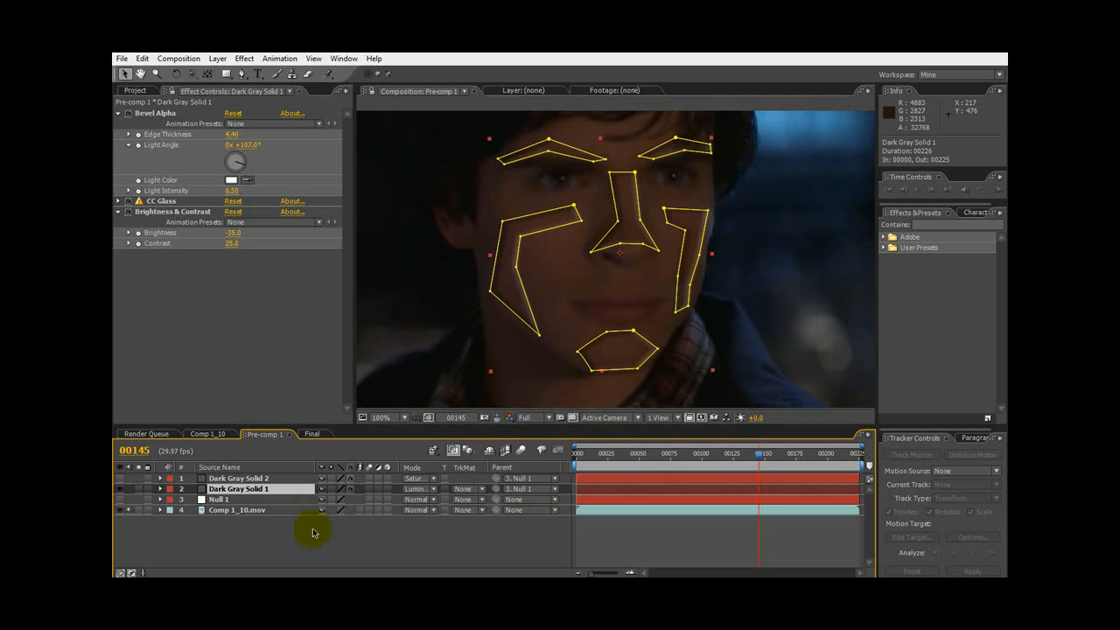
# - Hide the mask outlines and compare Dark Gray Solid 1 with Bevel Alpha, CC Glass and Brightness & Contrast switched off and back on
pyautogui.click(429, 420)
pyautogui.click(132, 116)
pyautogui.click(129, 201)
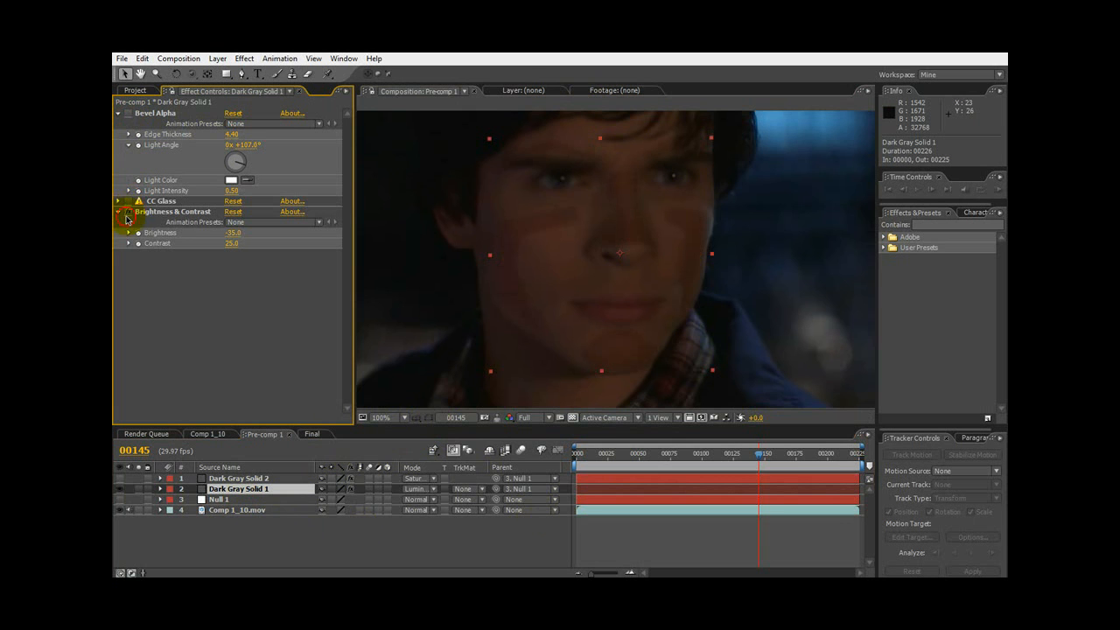
pyautogui.click(129, 212)
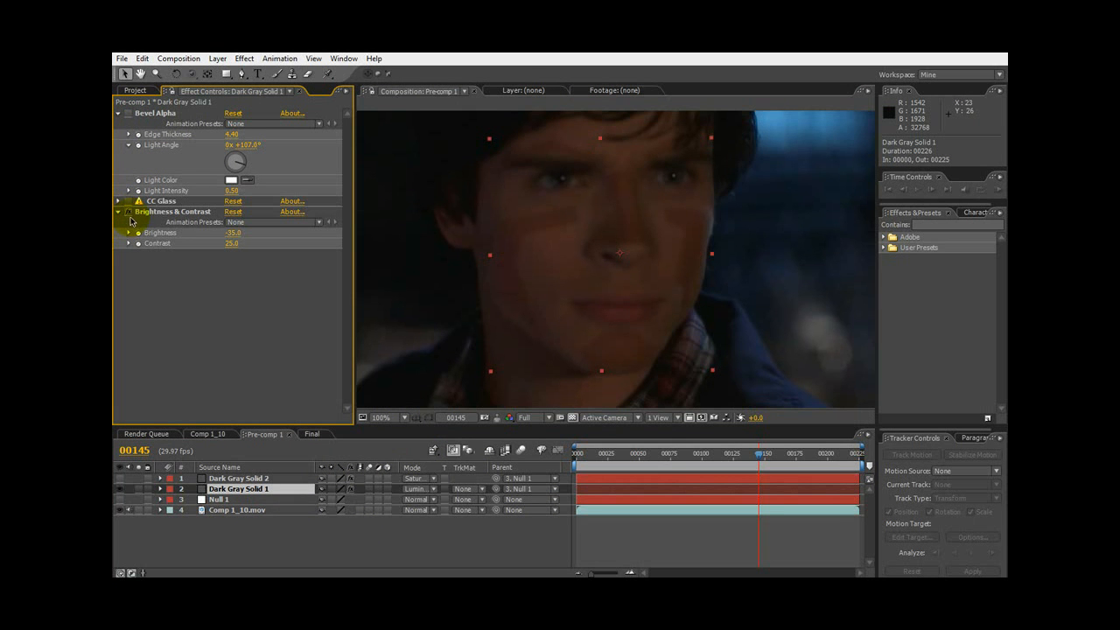
pyautogui.click(129, 116)
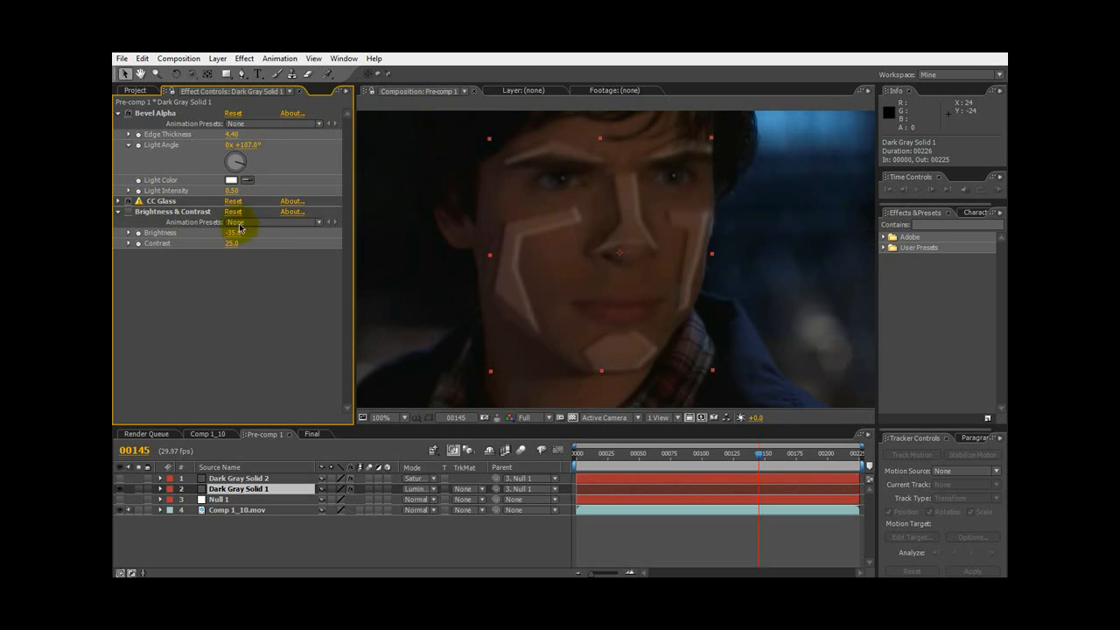
pyautogui.click(128, 213)
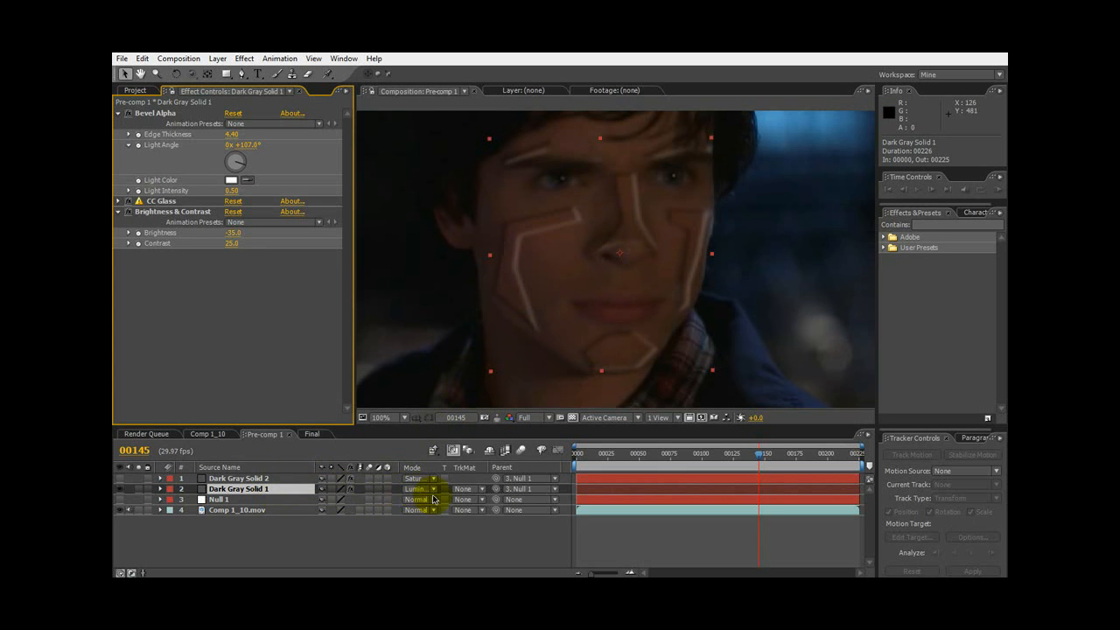
# - Raise the opacity of Dark Gray Solid 1 to 100% at frame 145
pyautogui.click(160, 490)
pyautogui.moveTo(869, 505); pyautogui.dragTo(863, 545)
pyautogui.moveTo(325, 541); pyautogui.dragTo(384, 545)
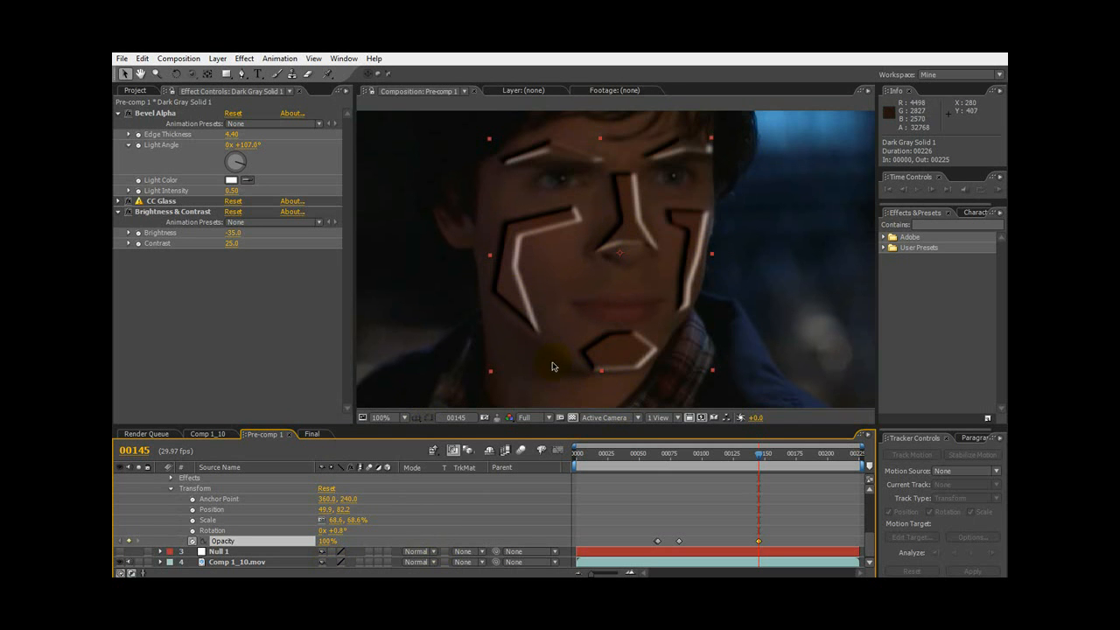
# - Set the opacity of Dark Gray Solid 1 to 29% at frame 145 and collapse the layer's properties
pyautogui.click(331, 541)
pyautogui.write('0')
pyautogui.press('Return')
pyautogui.moveTo(248, 540); pyautogui.dragTo(254, 539)
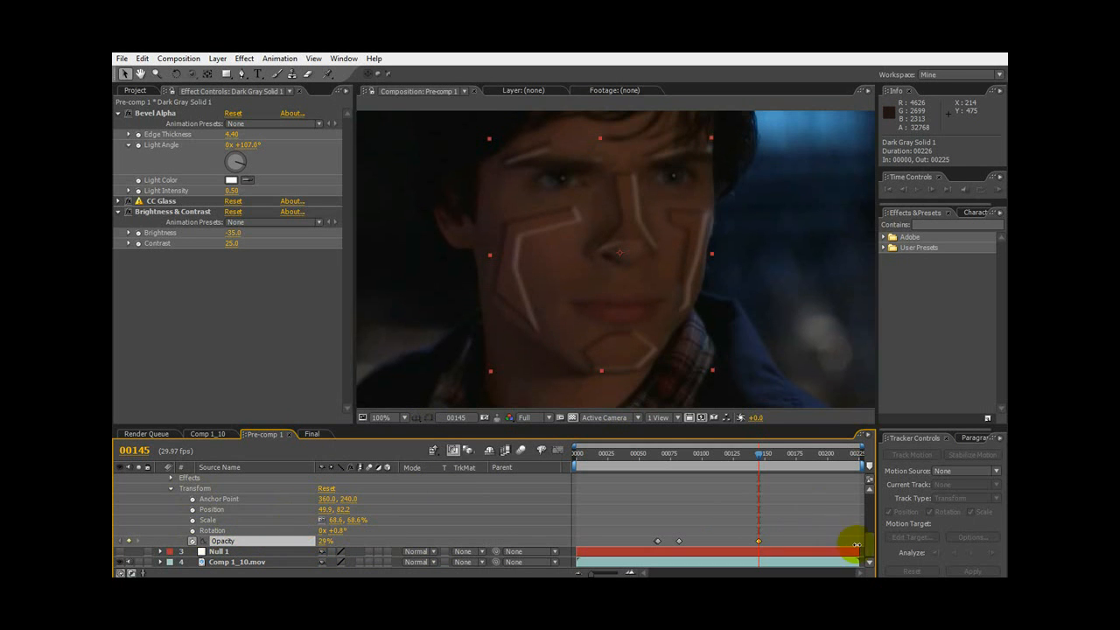
pyautogui.moveTo(871, 554); pyautogui.dragTo(867, 510)
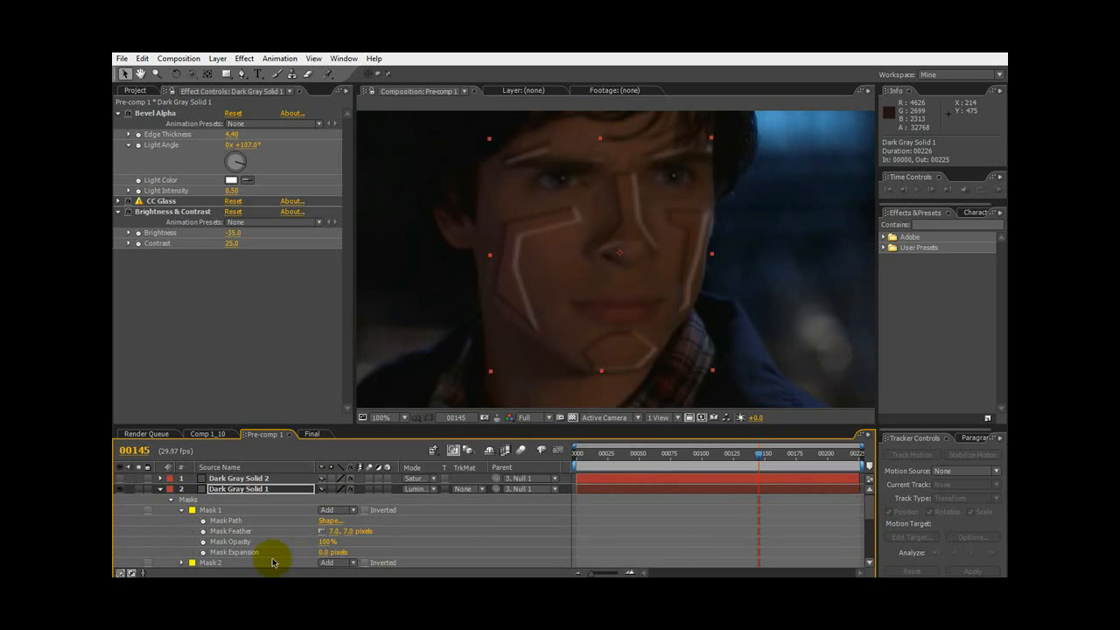
pyautogui.click(160, 490)
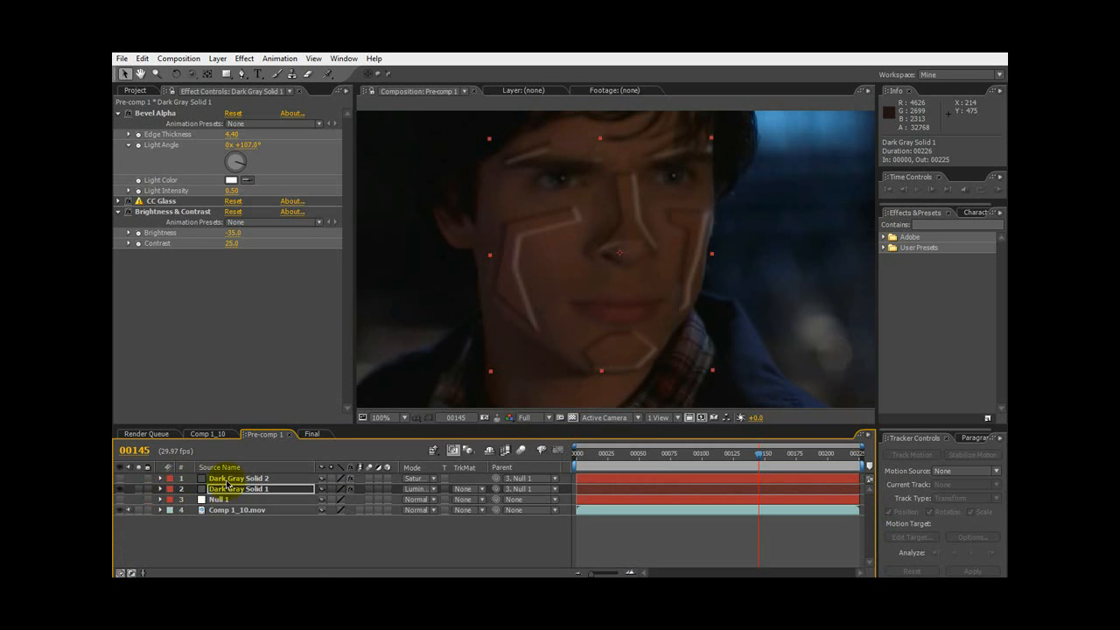
# - Make Dark Gray Solid 2 visible with its mask outlines shown, and hide the Dark Gray Solid 1 layer
pyautogui.click(231, 479)
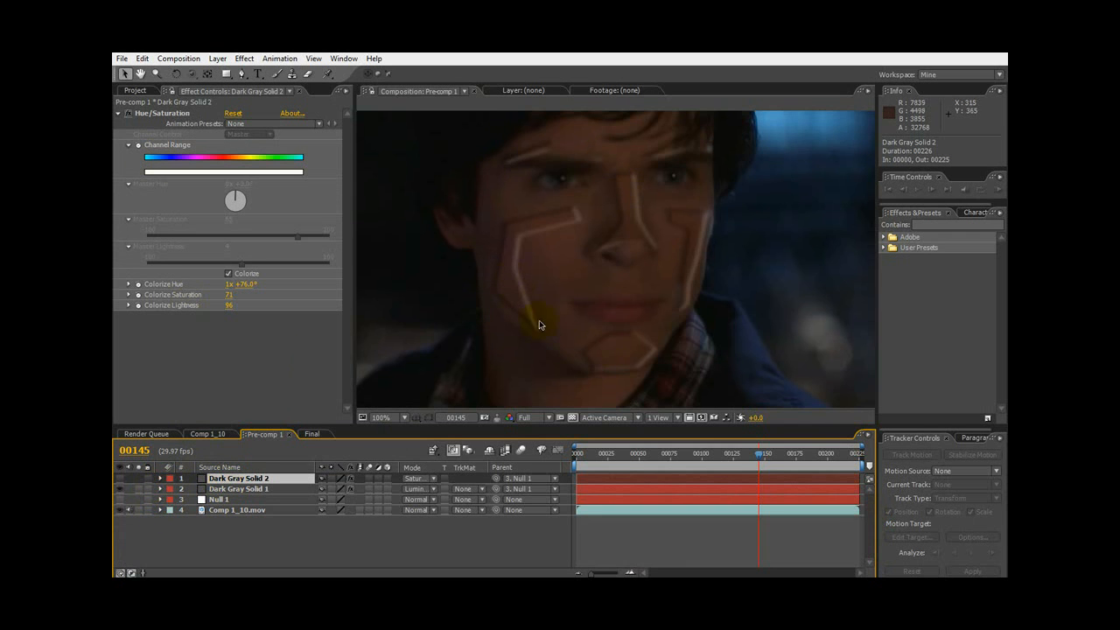
pyautogui.click(120, 479)
pyautogui.click(429, 418)
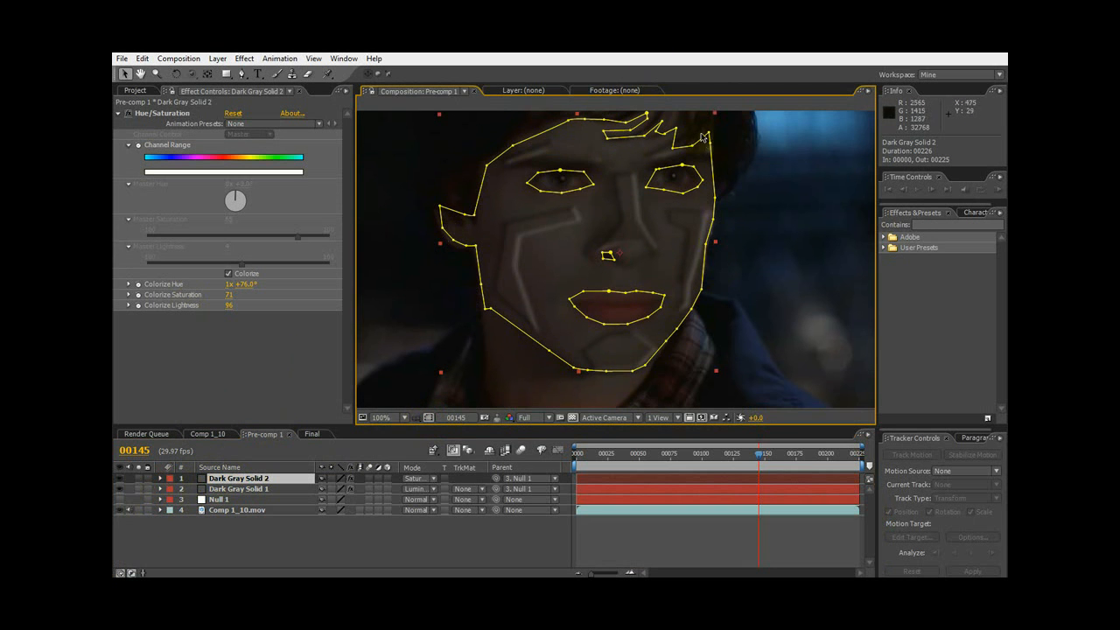
pyautogui.click(120, 492)
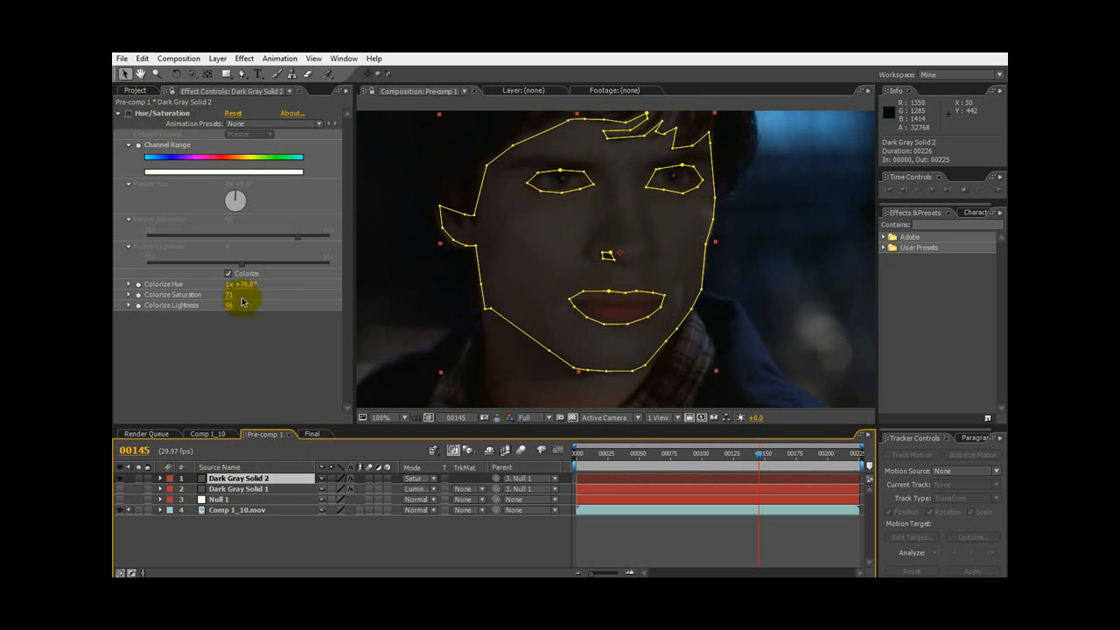
# - Examine the face at 200% zoom with the Hue/Saturation effect on Dark Gray Solid 2 switched off and on
pyautogui.click(128, 112)
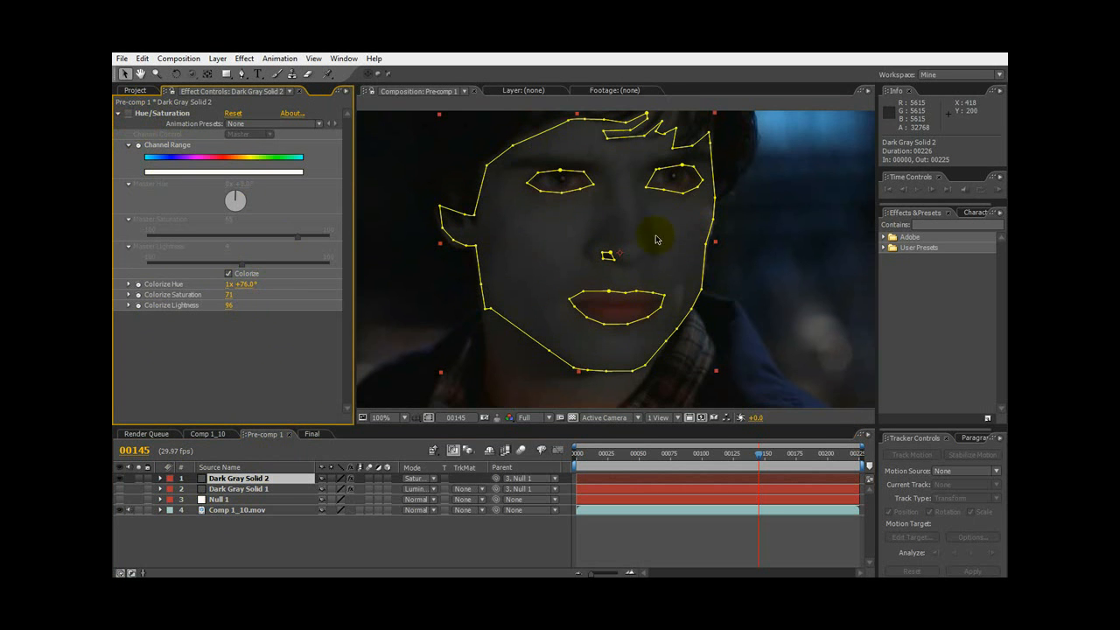
pyautogui.press('.')
pyautogui.click(140, 74)
pyautogui.moveTo(580, 167); pyautogui.dragTo(620, 226)
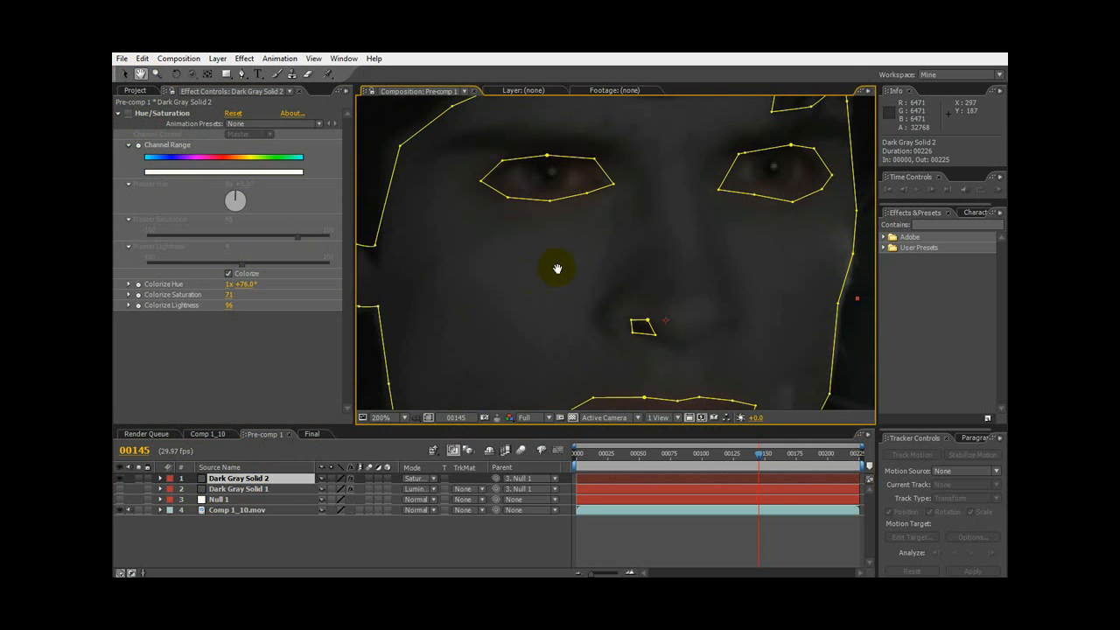
pyautogui.click(129, 114)
pyautogui.click(125, 74)
pyautogui.click(132, 118)
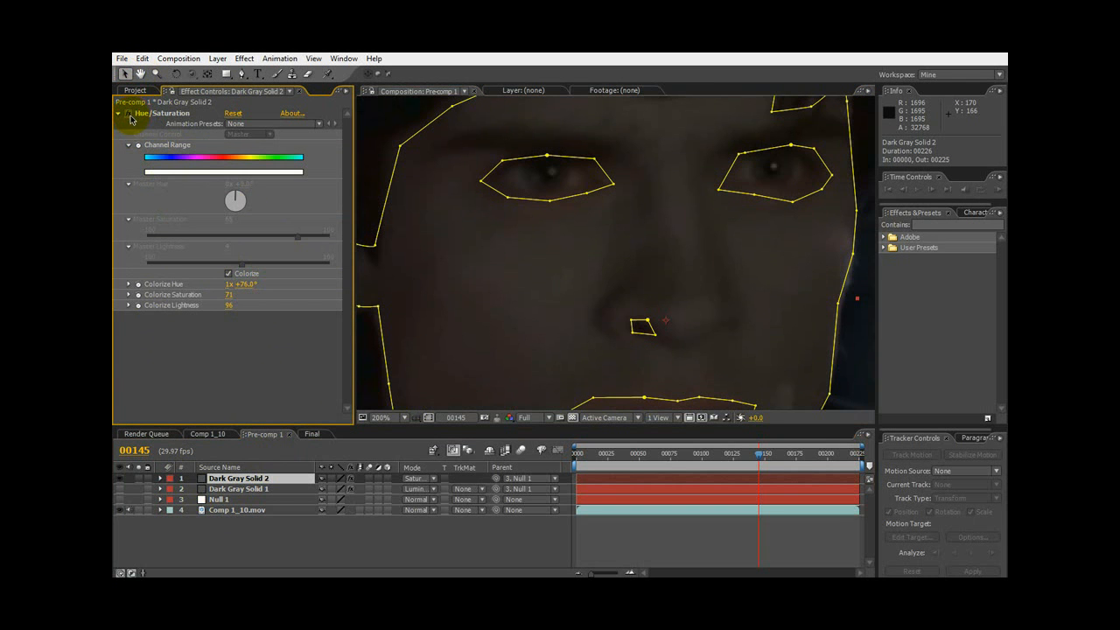
# - Hide the mask outlines at 100% zoom and compare the face with and without the Dark Gray Solid 2 layer
pyautogui.scroll(-1, 562, 262)
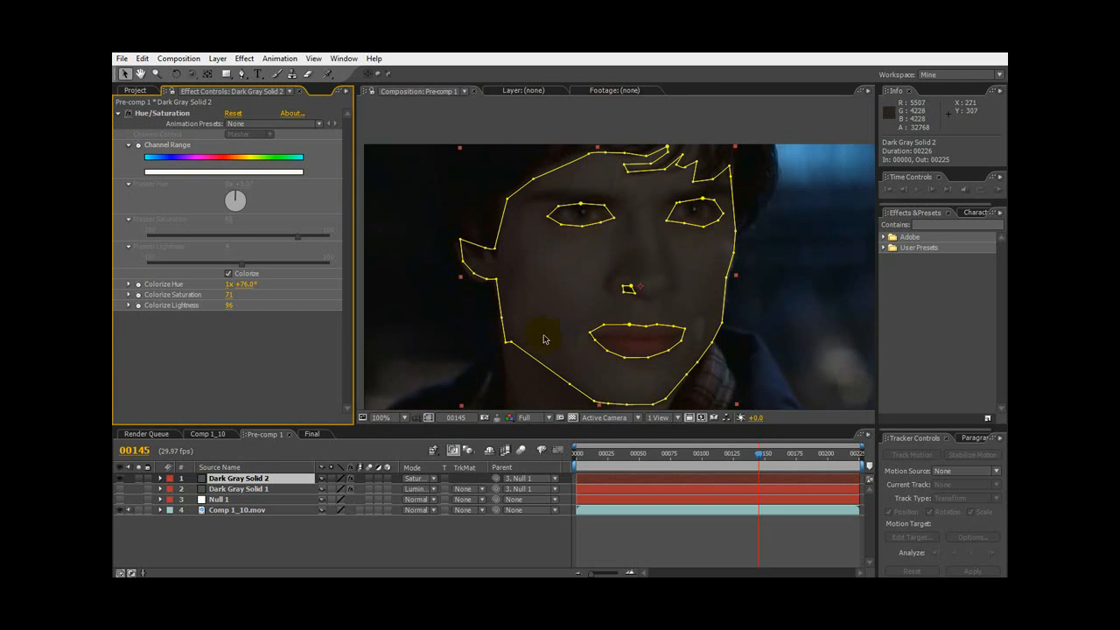
pyautogui.click(431, 420)
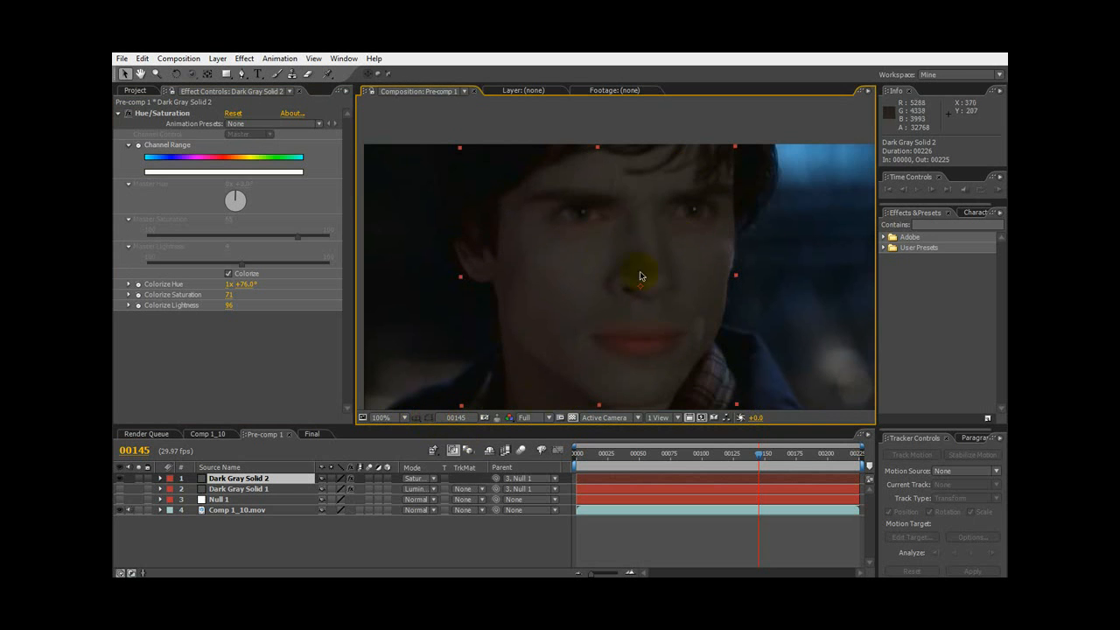
pyautogui.click(127, 117)
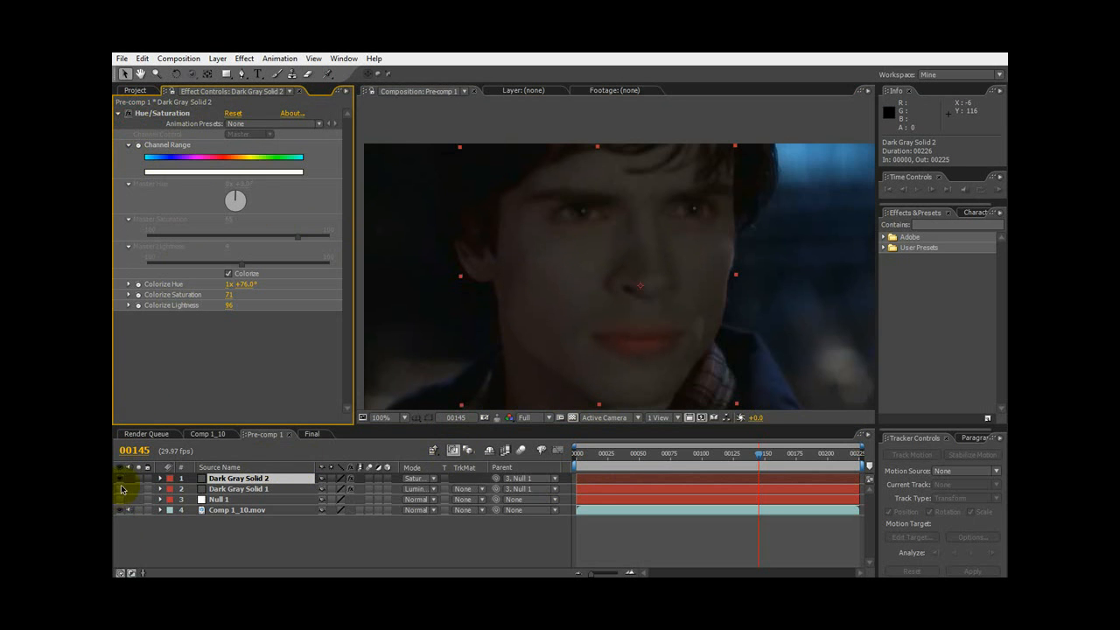
pyautogui.click(122, 481)
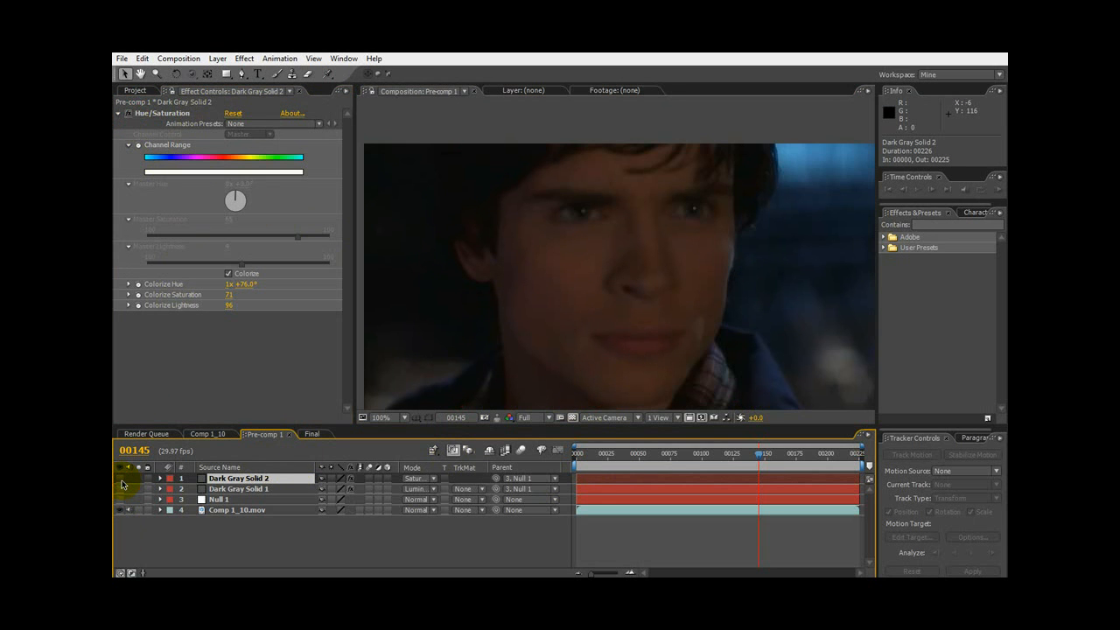
pyautogui.click(122, 481)
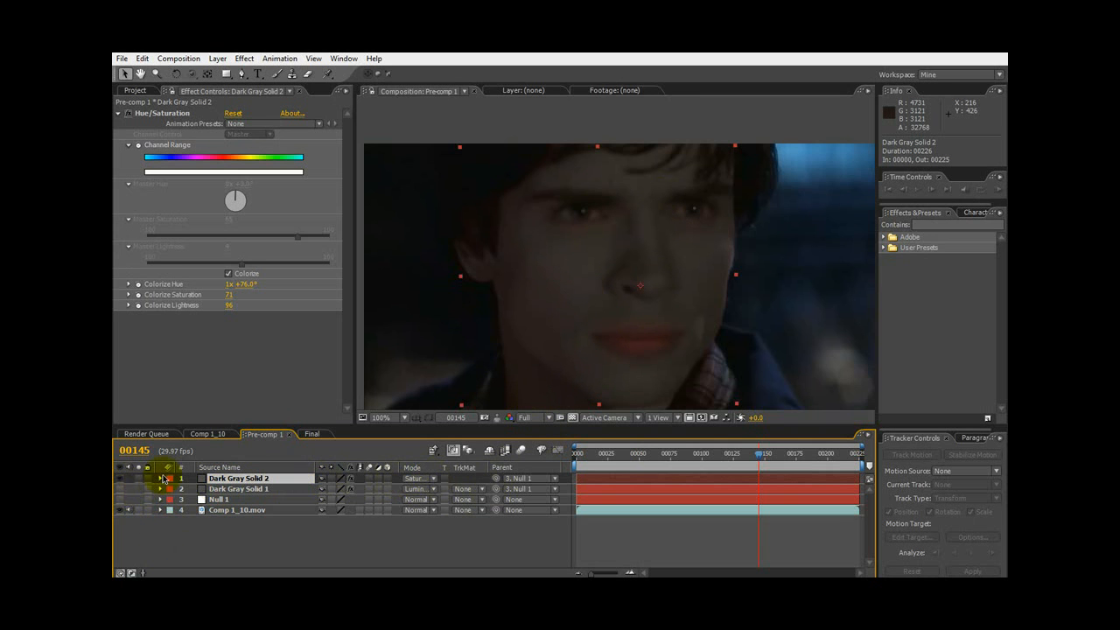
# - Review the feather, opacity and expansion settings of the masks on Dark Gray Solid 2
pyautogui.press('m')
pyautogui.press('m')
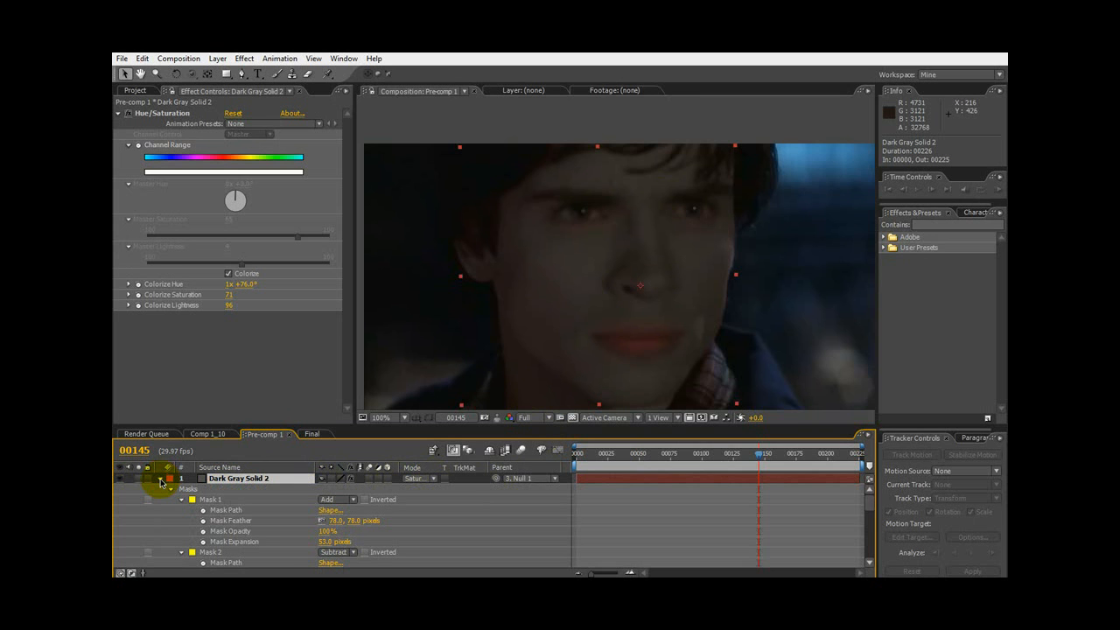
pyautogui.click(161, 480)
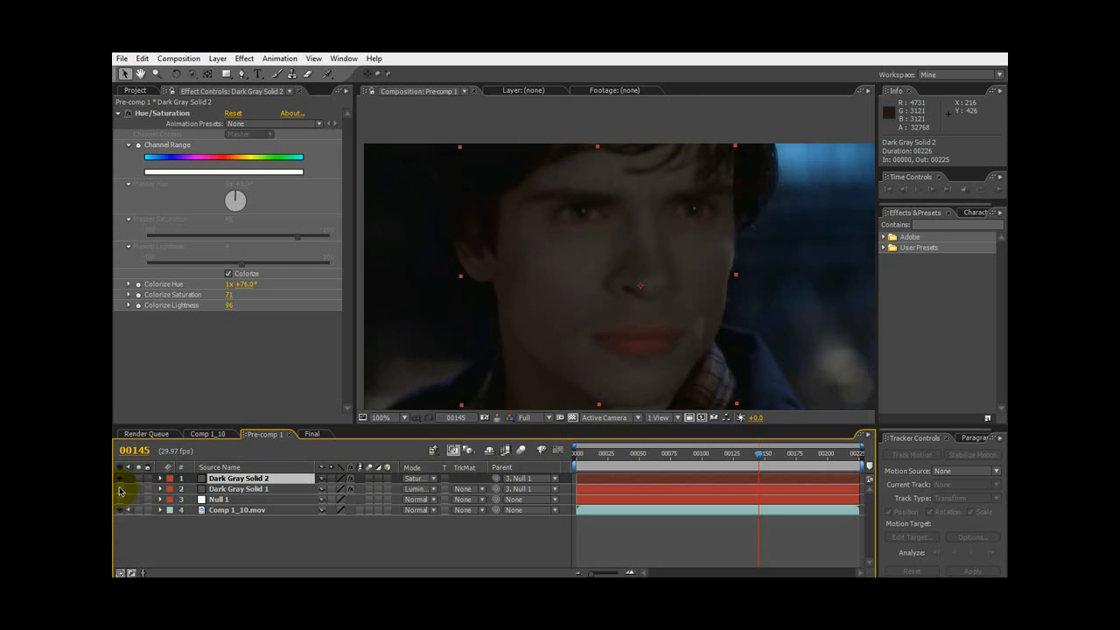
# - Make Dark Gray Solid 1 visible again and move the current time to frame 141
pyautogui.click(120, 489)
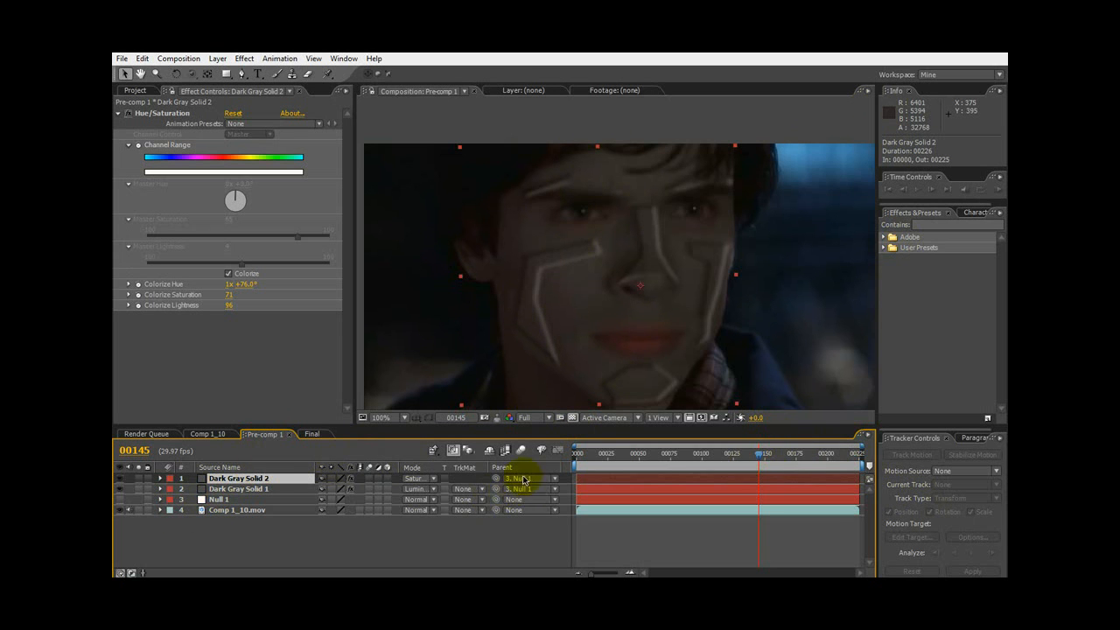
pyautogui.click(767, 456)
pyautogui.moveTo(771, 456)
pyautogui.mouseDown()
pyautogui.moveTo(828, 454)
pyautogui.moveTo(644, 457)
pyautogui.moveTo(752, 454)
pyautogui.mouseUp()
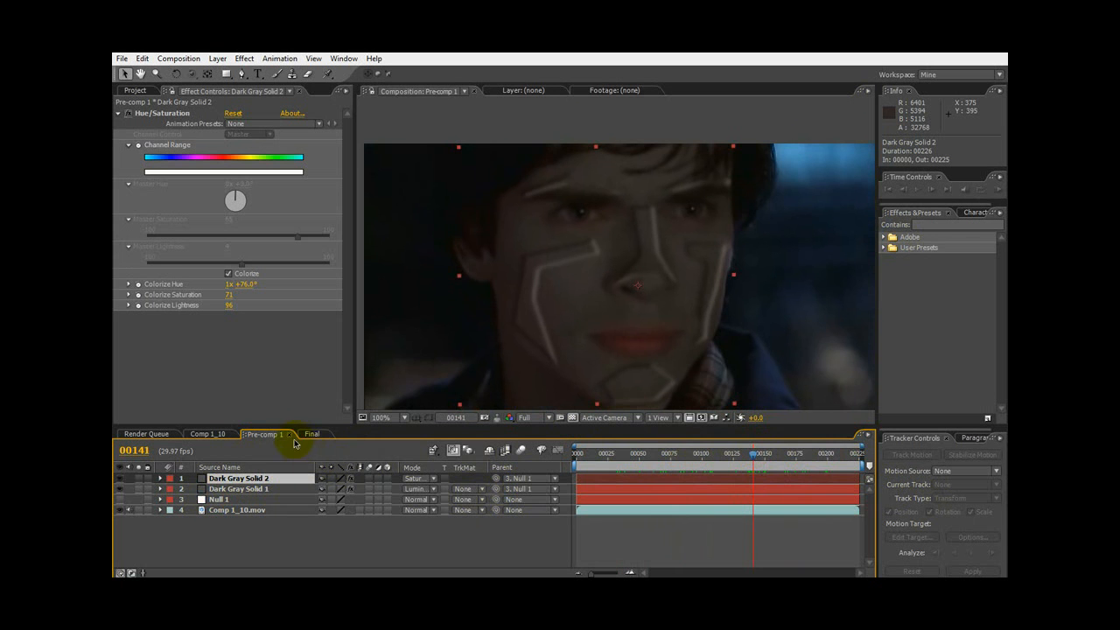
# - Compare the Pre-comp 1 and Final compositions, collapse the Pre-comp 1 layer in Final and select it
pyautogui.click(313, 434)
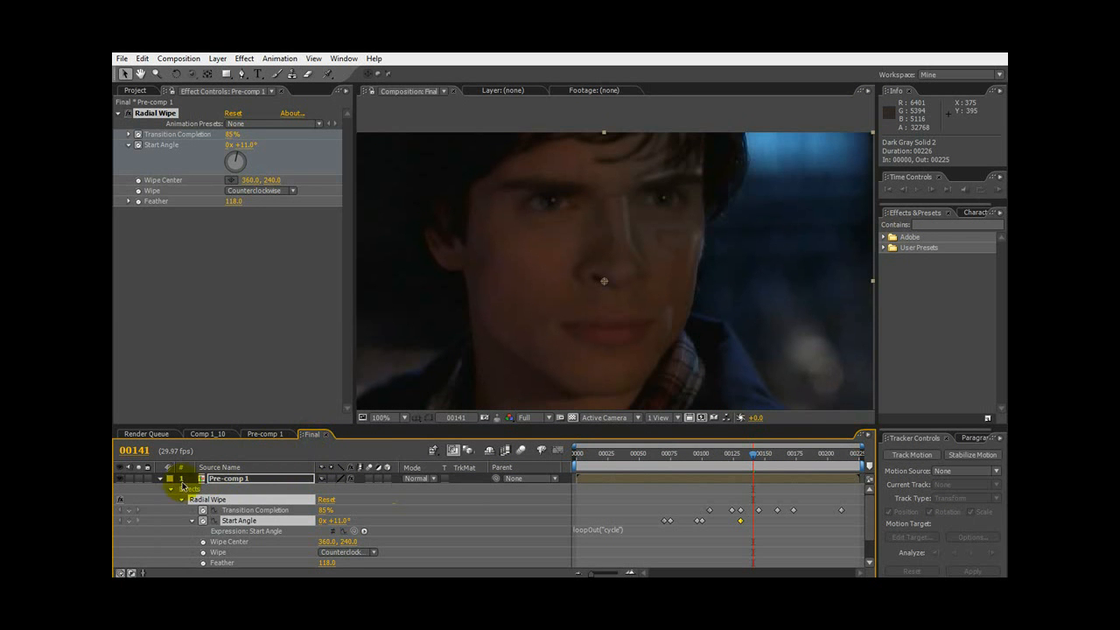
pyautogui.click(160, 480)
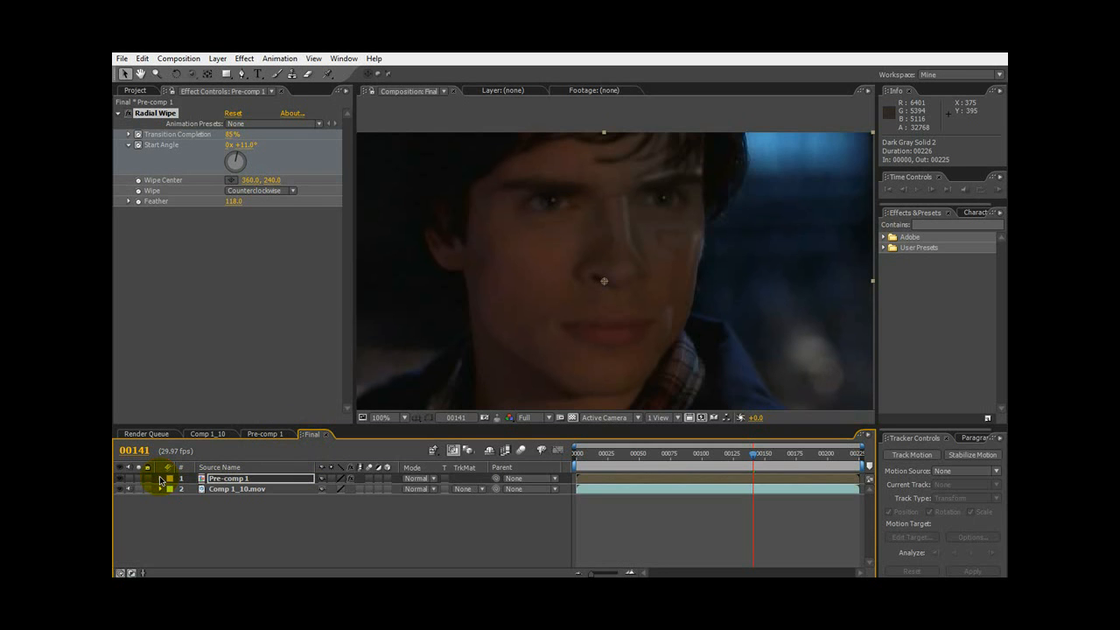
pyautogui.click(262, 435)
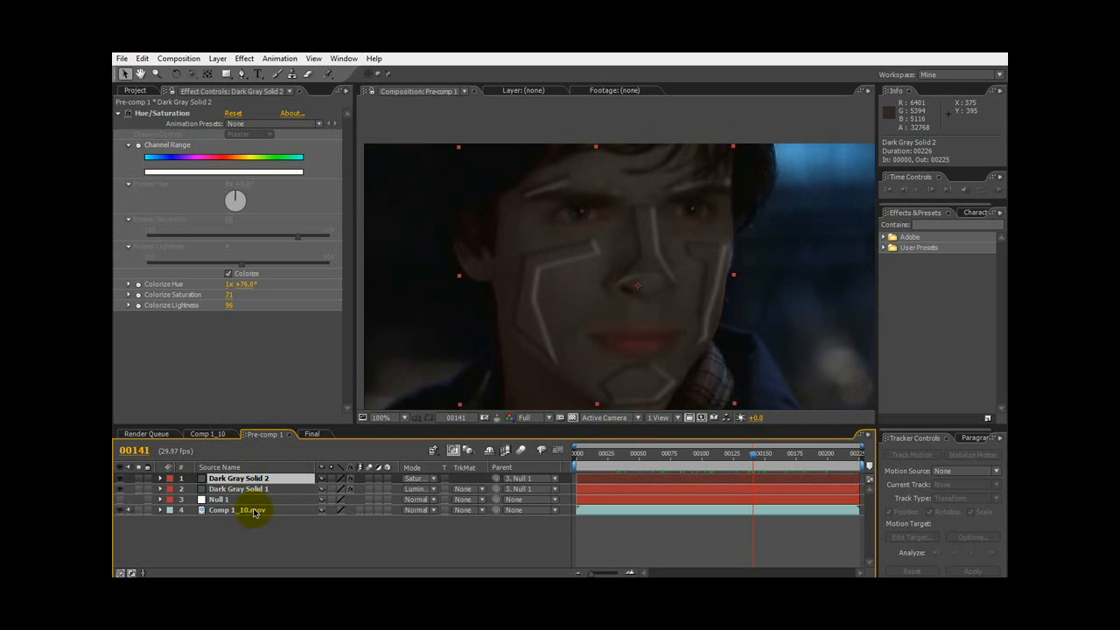
pyautogui.click(315, 434)
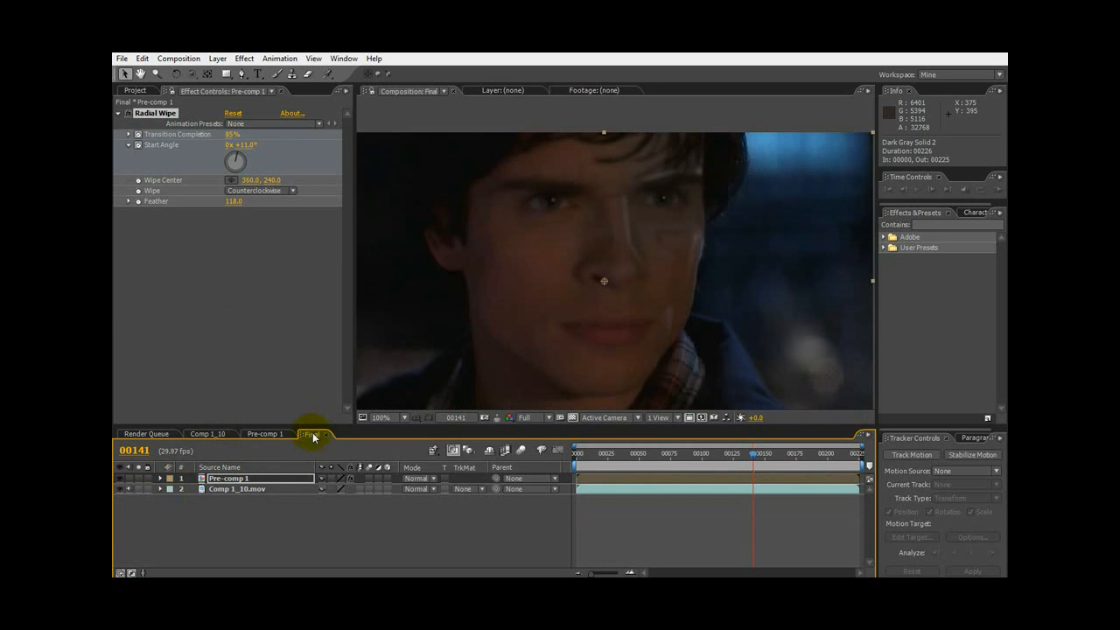
pyautogui.click(255, 482)
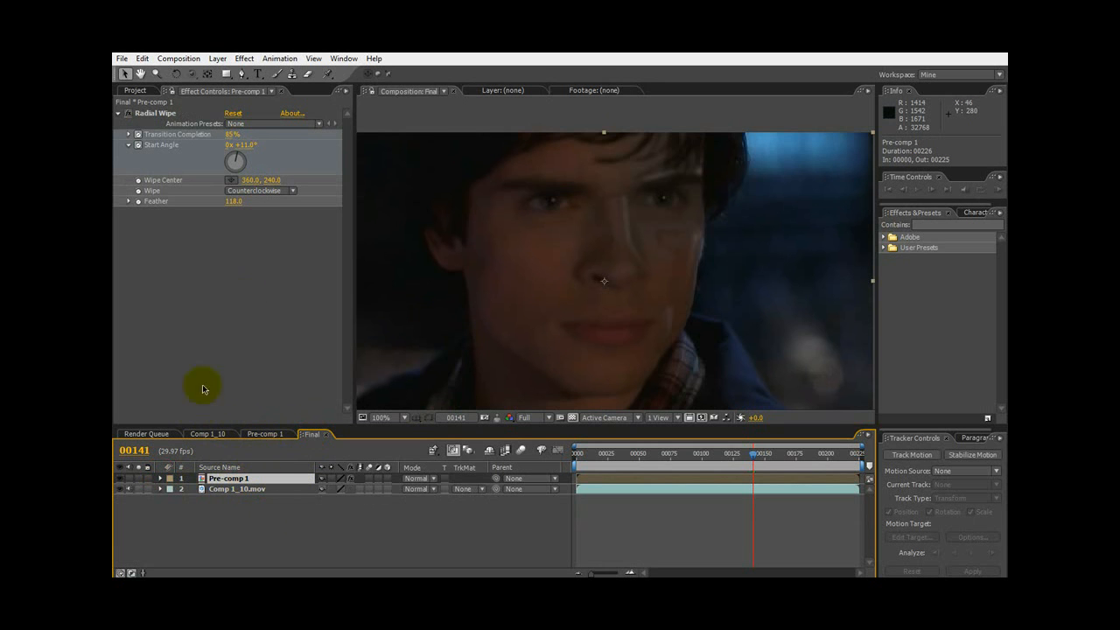
# - Compare the face with the Pre-comp 1 layer's Radial Wipe effect switched off and on again
pyautogui.click(121, 483)
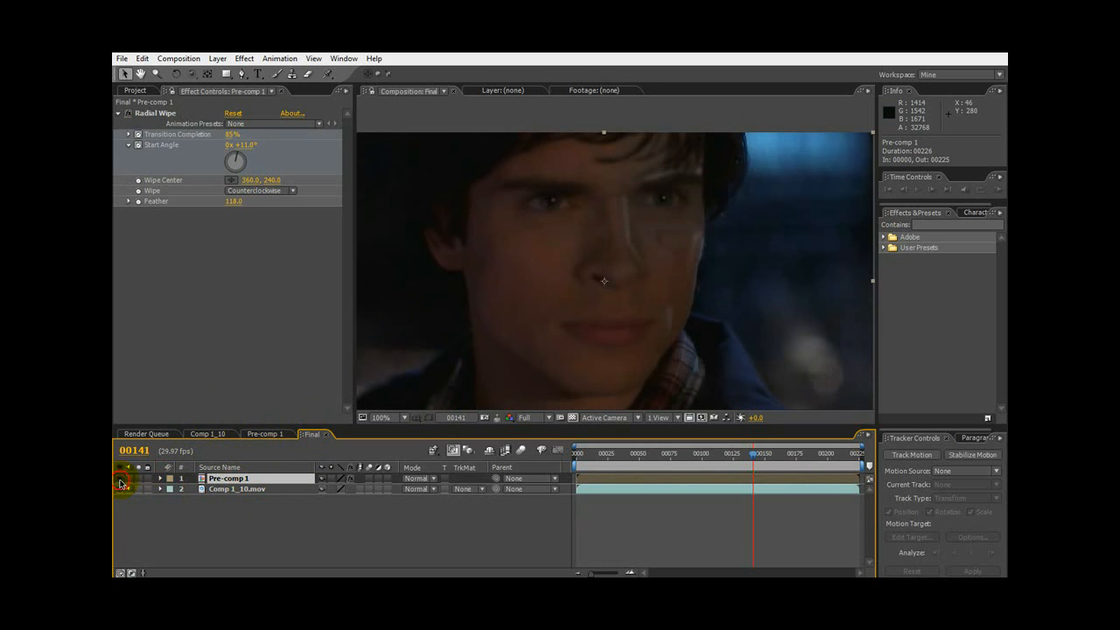
pyautogui.click(130, 114)
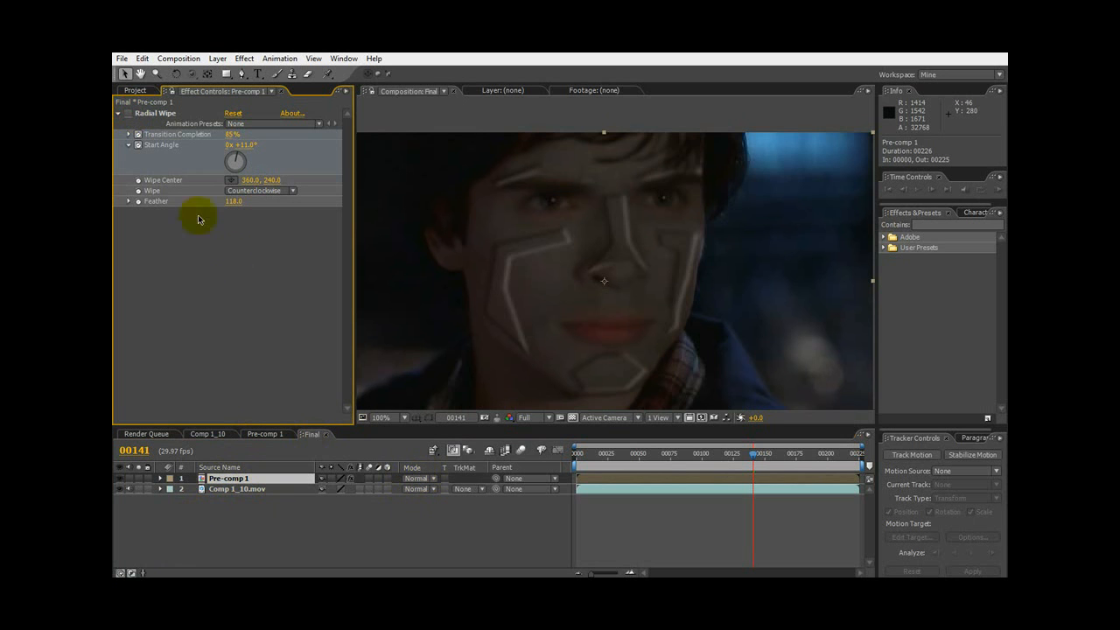
pyautogui.click(127, 114)
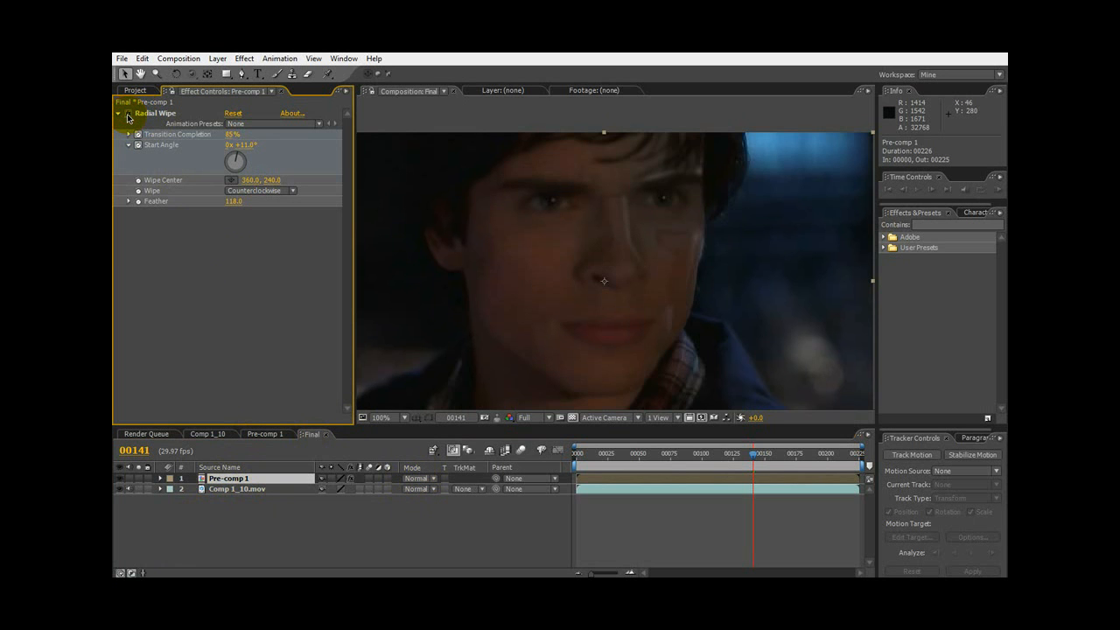
pyautogui.click(269, 338)
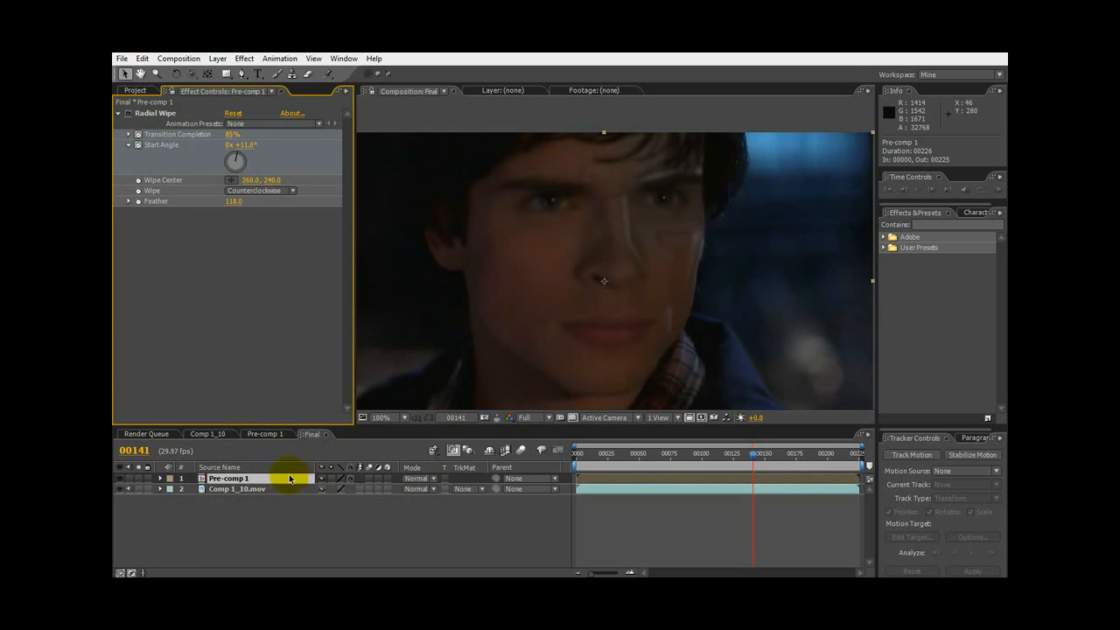
# - Reveal the Radial Wipe keyframes on the Pre-comp 1 layer and review the wipe at frames 71, 95 and 157
pyautogui.click(160, 479)
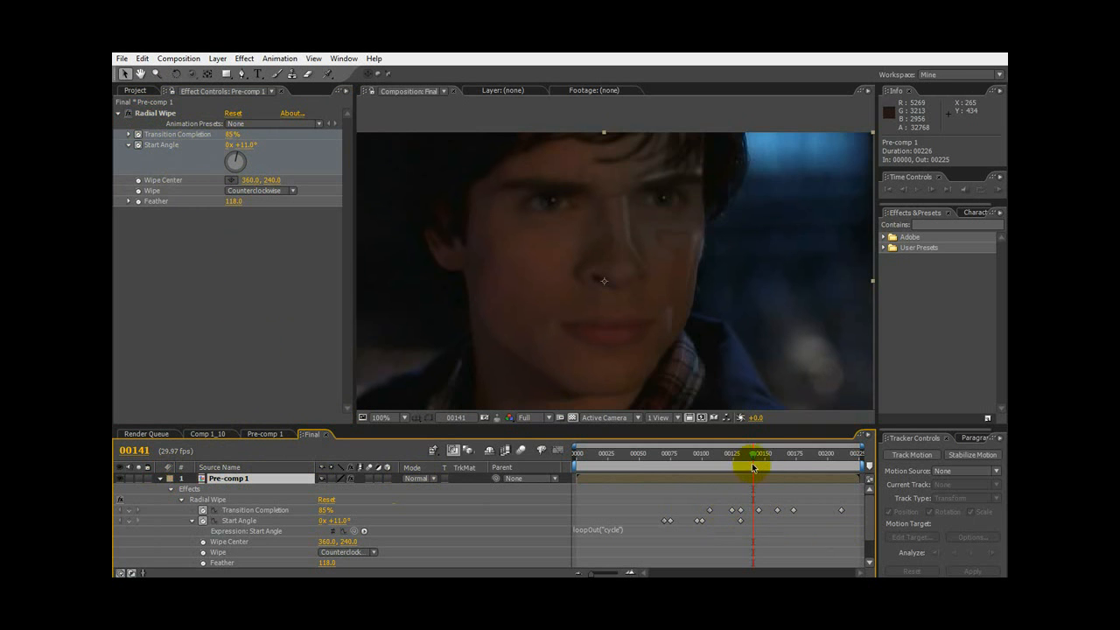
pyautogui.moveTo(752, 454)
pyautogui.mouseDown()
pyautogui.moveTo(813, 455)
pyautogui.moveTo(734, 462)
pyautogui.moveTo(750, 457)
pyautogui.mouseUp()
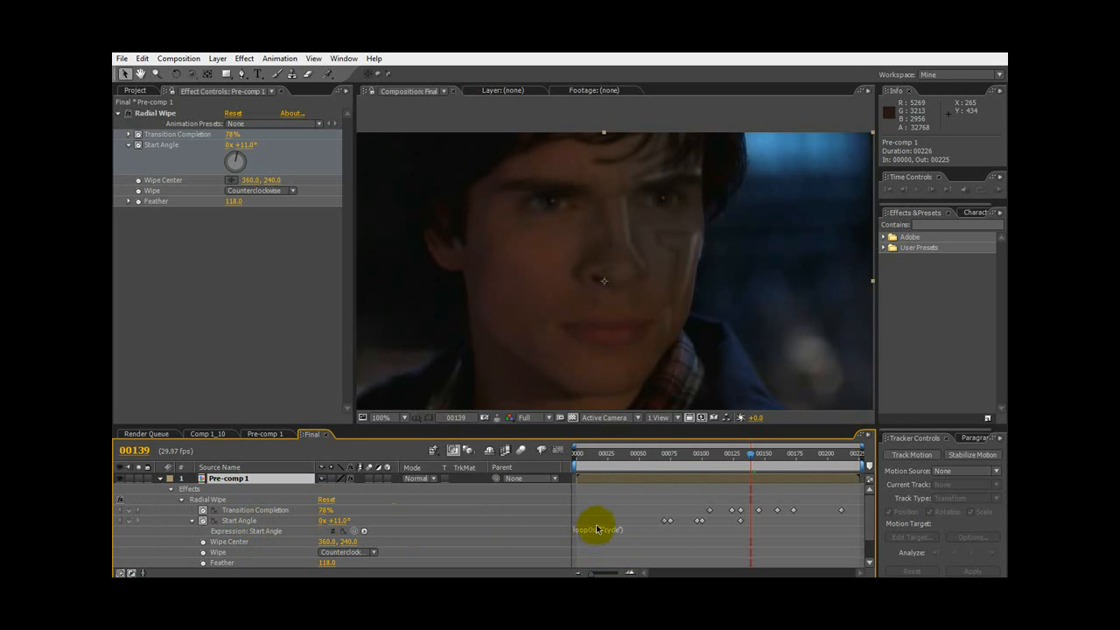
pyautogui.moveTo(751, 457); pyautogui.dragTo(666, 495)
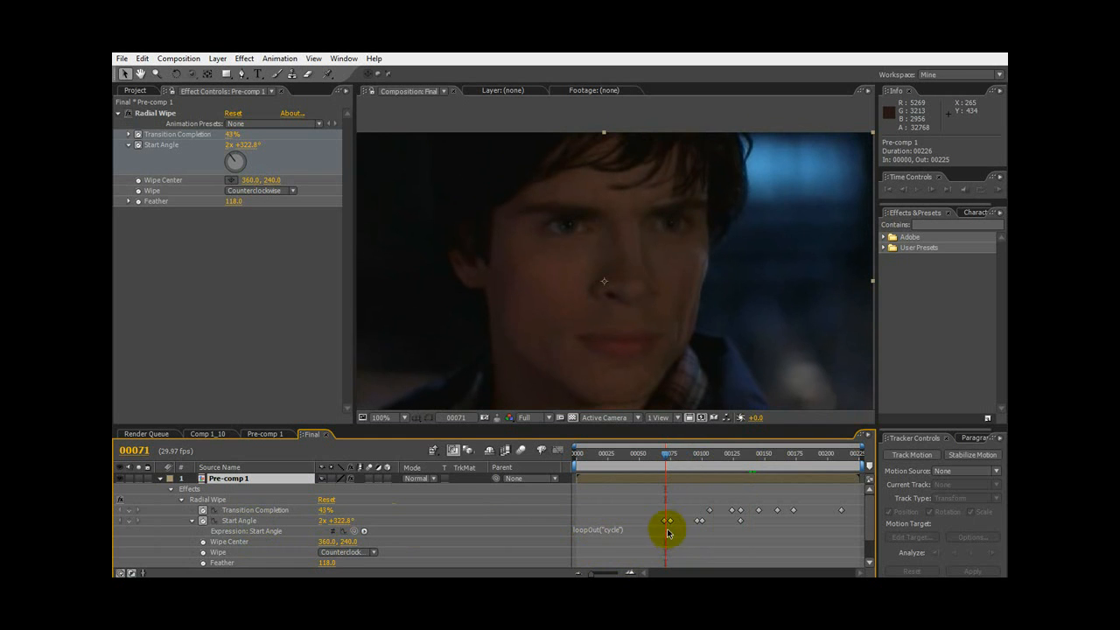
pyautogui.click(699, 523)
pyautogui.moveTo(666, 459); pyautogui.dragTo(697, 456)
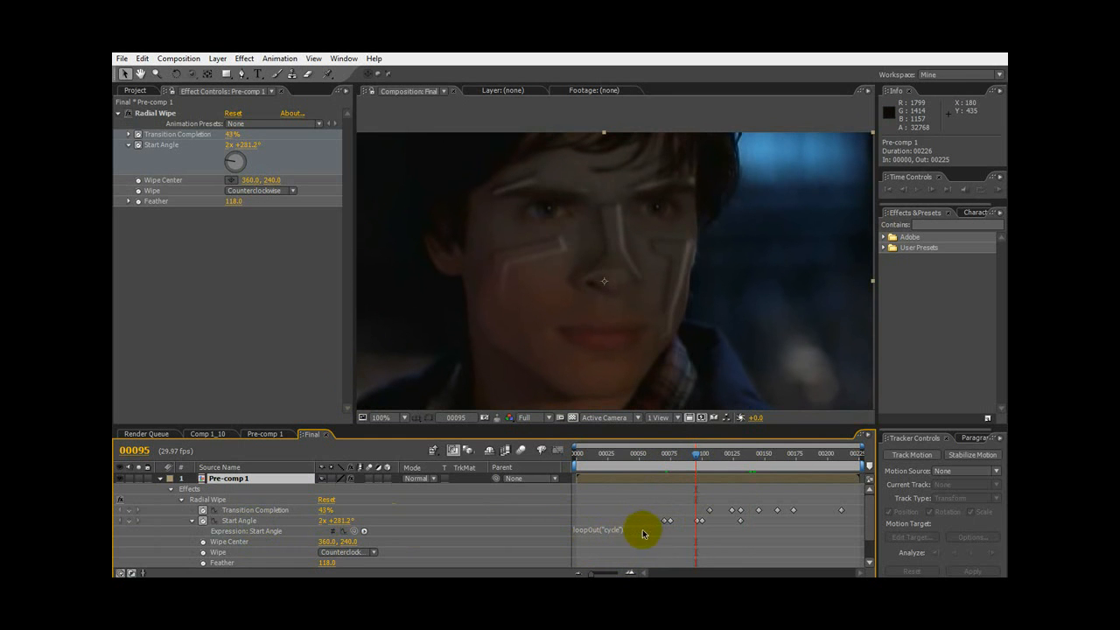
pyautogui.moveTo(699, 457)
pyautogui.mouseDown()
pyautogui.moveTo(768, 467)
pyautogui.moveTo(692, 475)
pyautogui.moveTo(807, 468)
pyautogui.moveTo(725, 478)
pyautogui.moveTo(795, 475)
pyautogui.moveTo(775, 478)
pyautogui.mouseUp()
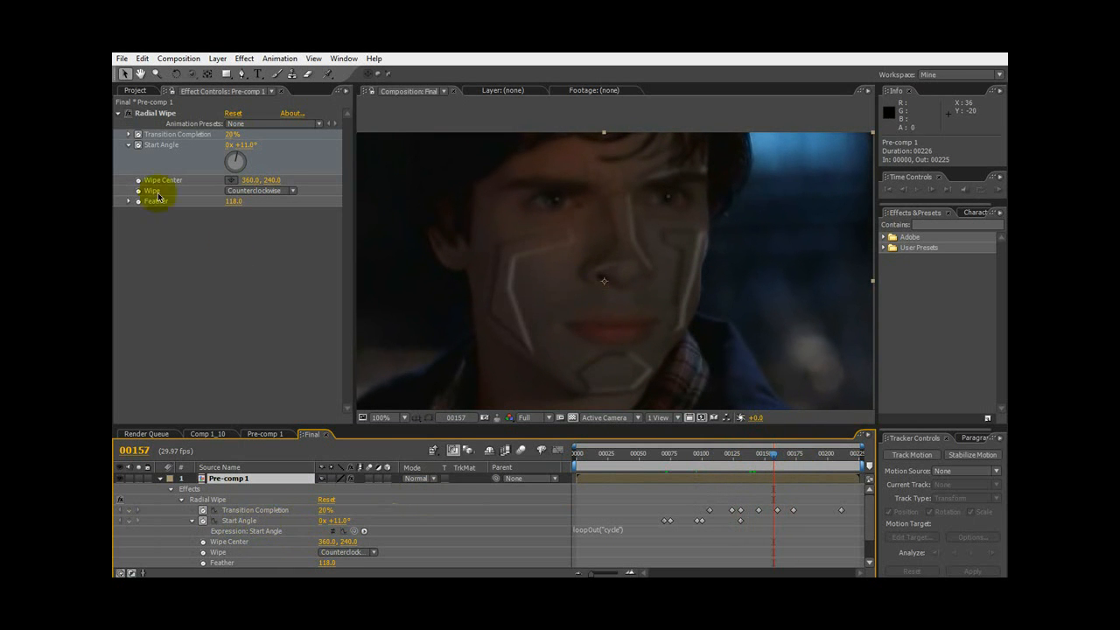
# - Reset the Radial Wipe effect at frame 157, with a Counterclockwise wipe and a Transition Completion of 56%
pyautogui.click(233, 113)
pyautogui.click(245, 191)
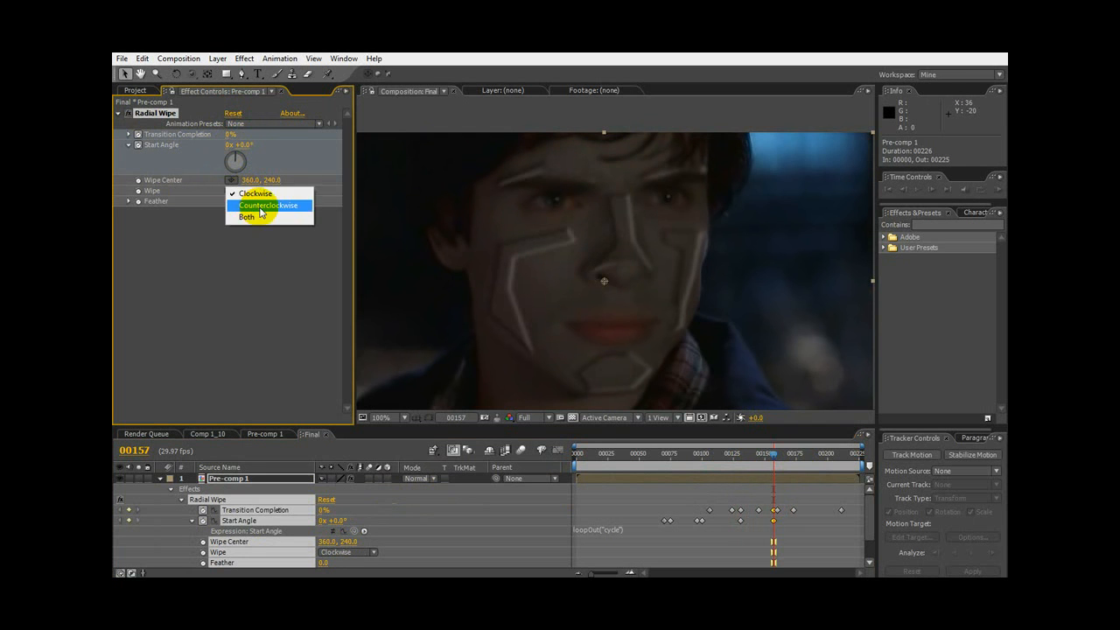
pyautogui.click(249, 203)
pyautogui.moveTo(228, 134); pyautogui.dragTo(261, 143)
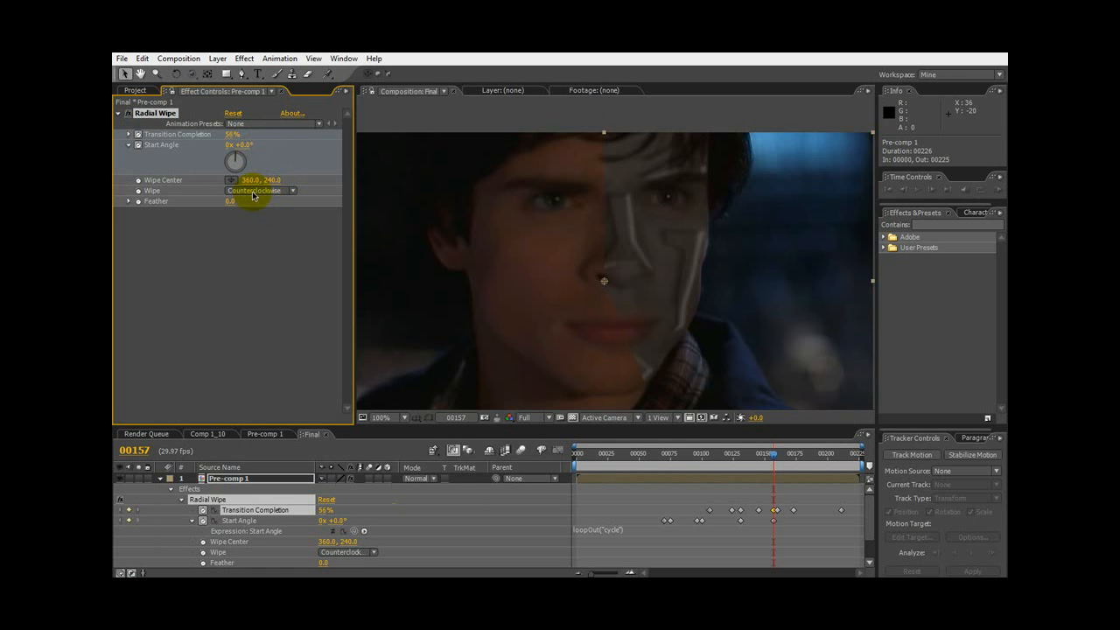
pyautogui.moveTo(648, 192); pyautogui.dragTo(649, 267)
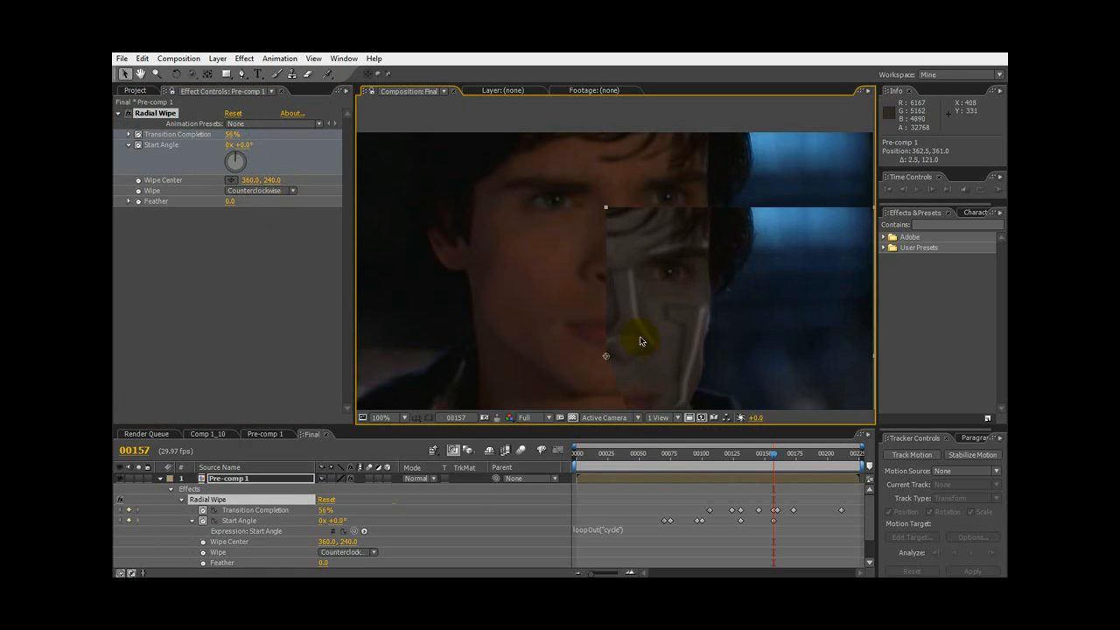
pyautogui.click(141, 61)
pyautogui.click(156, 72)
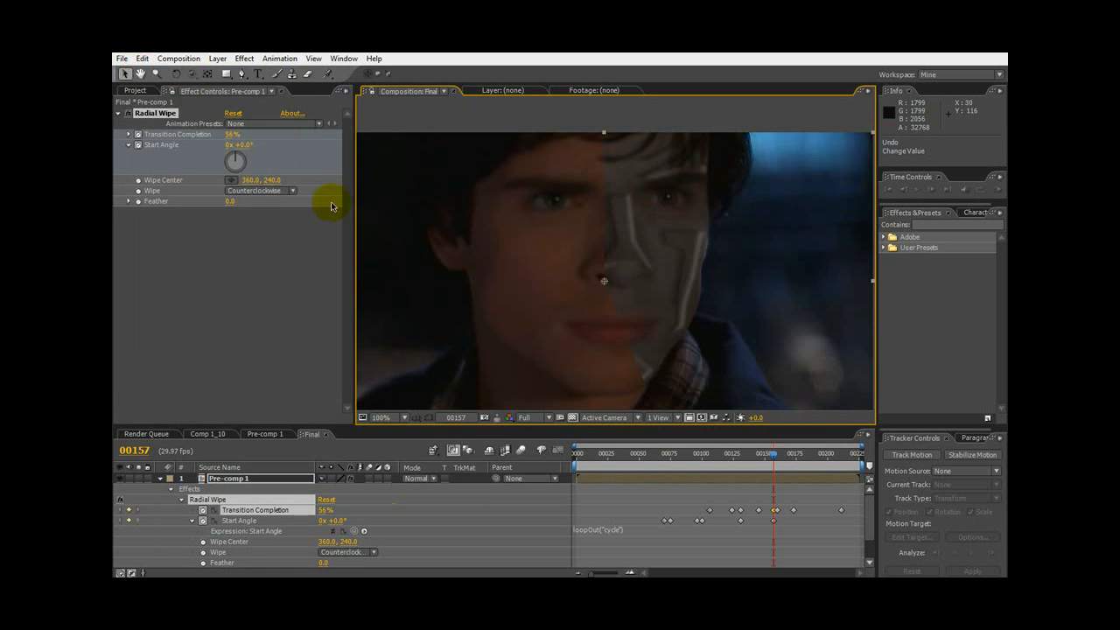
# - Set the Radial Wipe's Transition Completion to 50% and its Feather to 71
pyautogui.moveTo(230, 137); pyautogui.dragTo(226, 138)
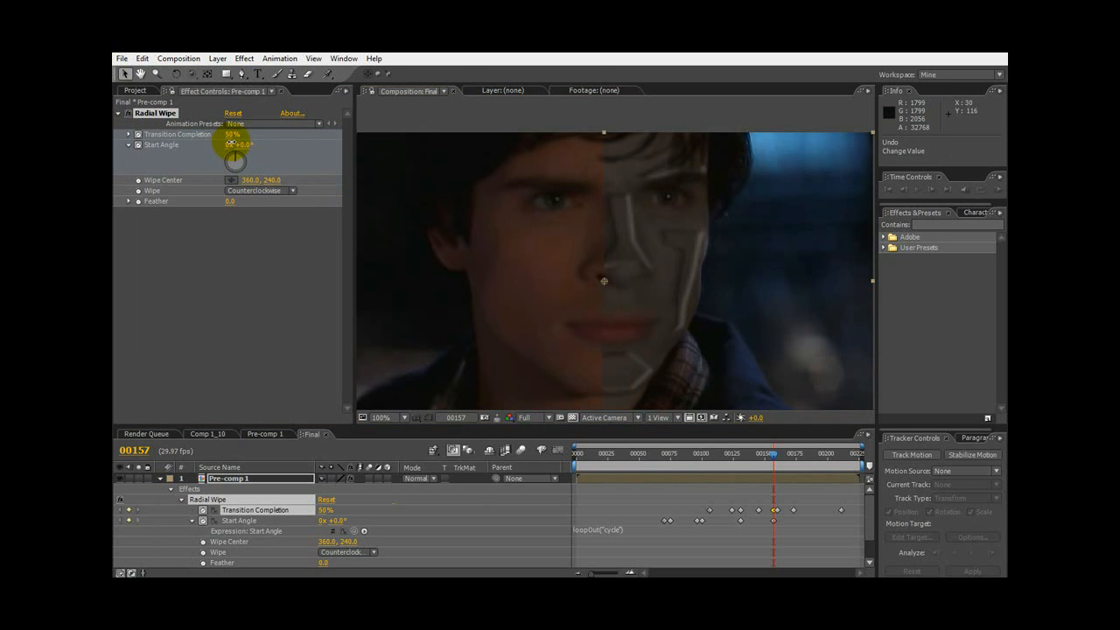
pyautogui.click(230, 145)
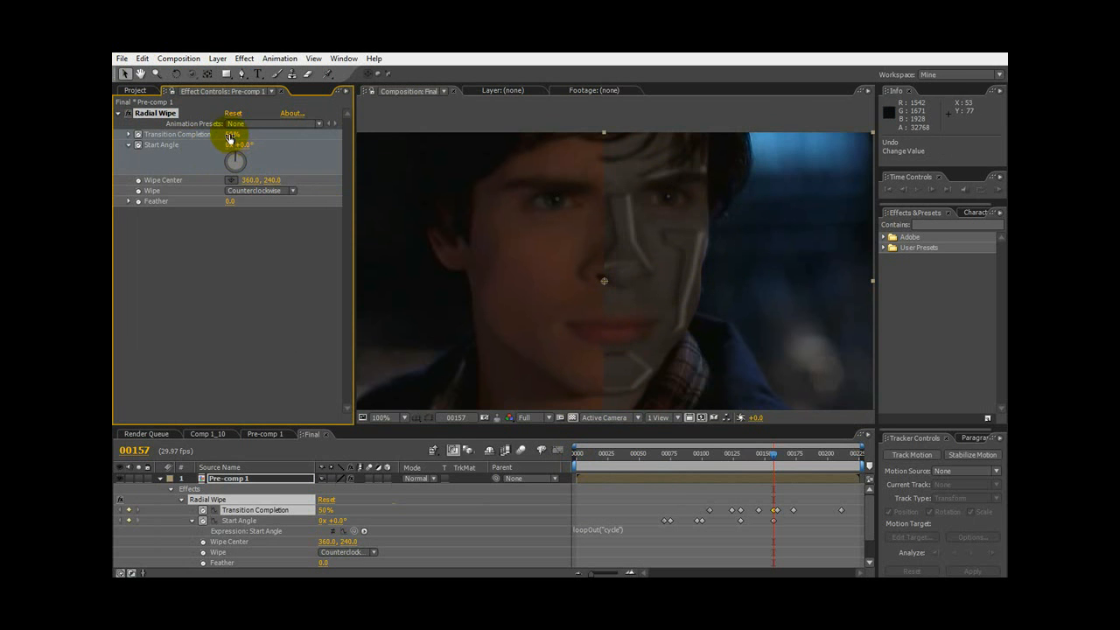
pyautogui.click(228, 217)
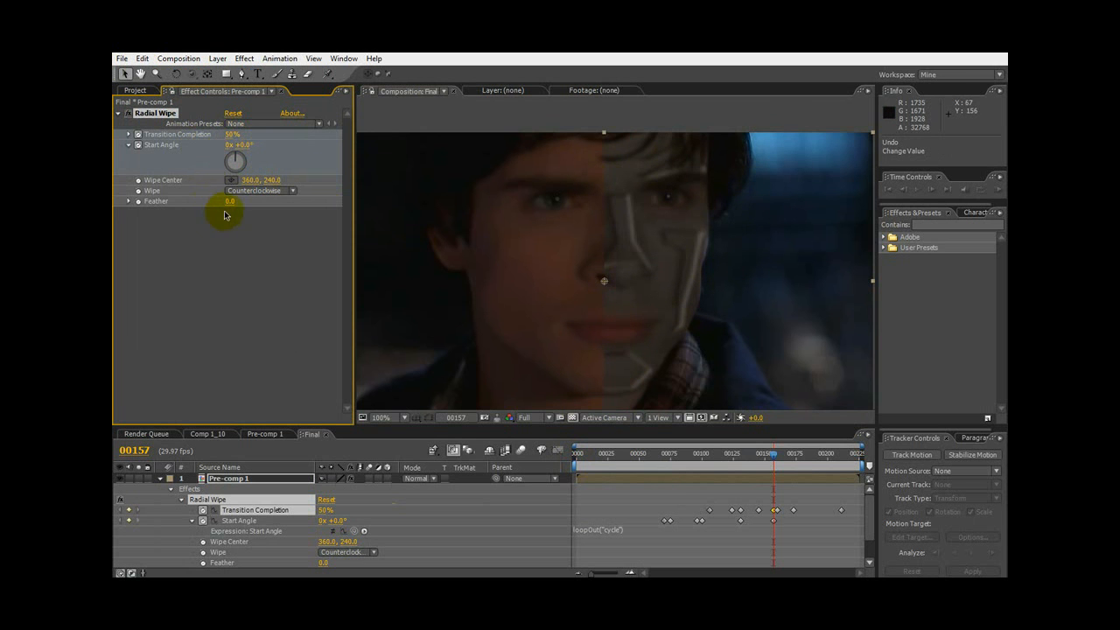
pyautogui.moveTo(230, 210); pyautogui.dragTo(252, 203)
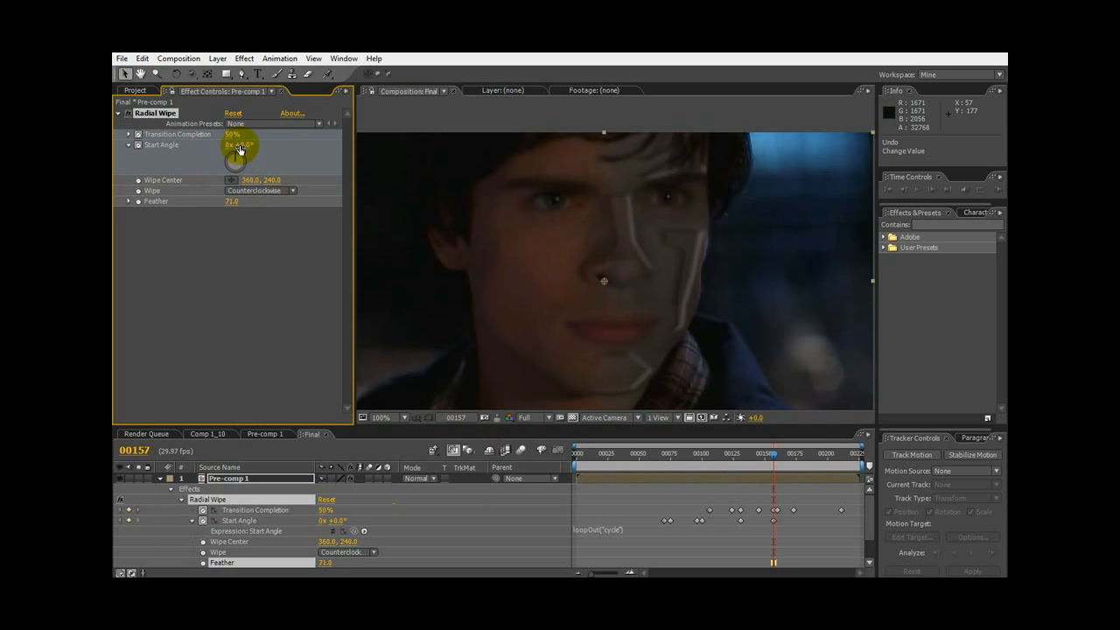
# - Rotate the Radial Wipe's Start Angle around the face, ending at 0x +356.0°
pyautogui.moveTo(240, 144)
pyautogui.mouseDown()
pyautogui.moveTo(262, 139)
pyautogui.moveTo(221, 151)
pyautogui.mouseUp()
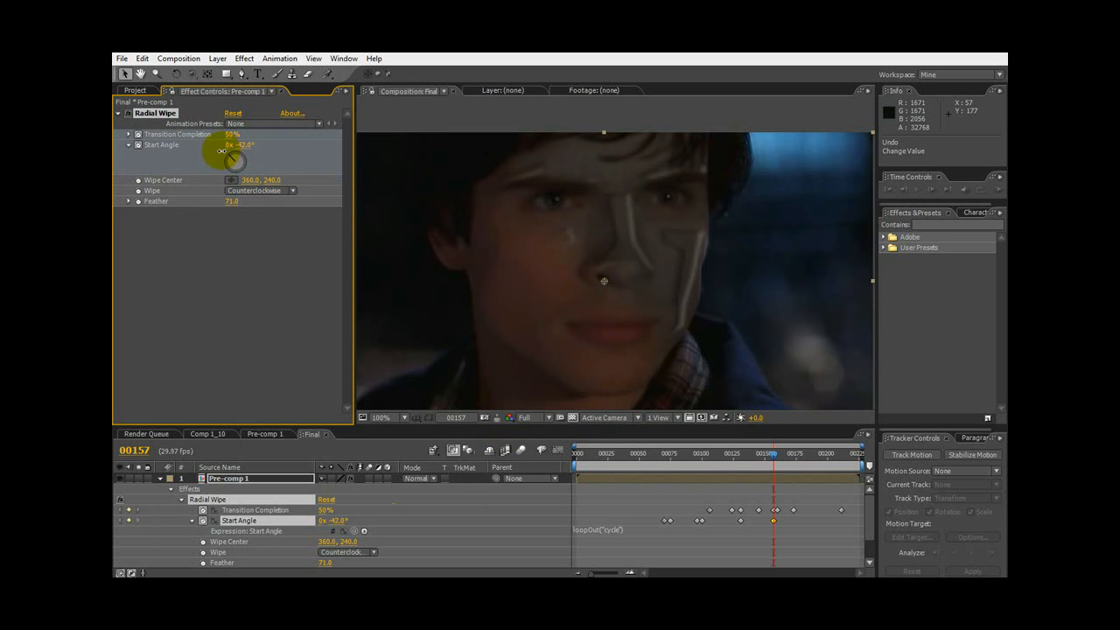
pyautogui.moveTo(207, 155); pyautogui.dragTo(417, 187)
pyautogui.moveTo(492, 218); pyautogui.dragTo(570, 250)
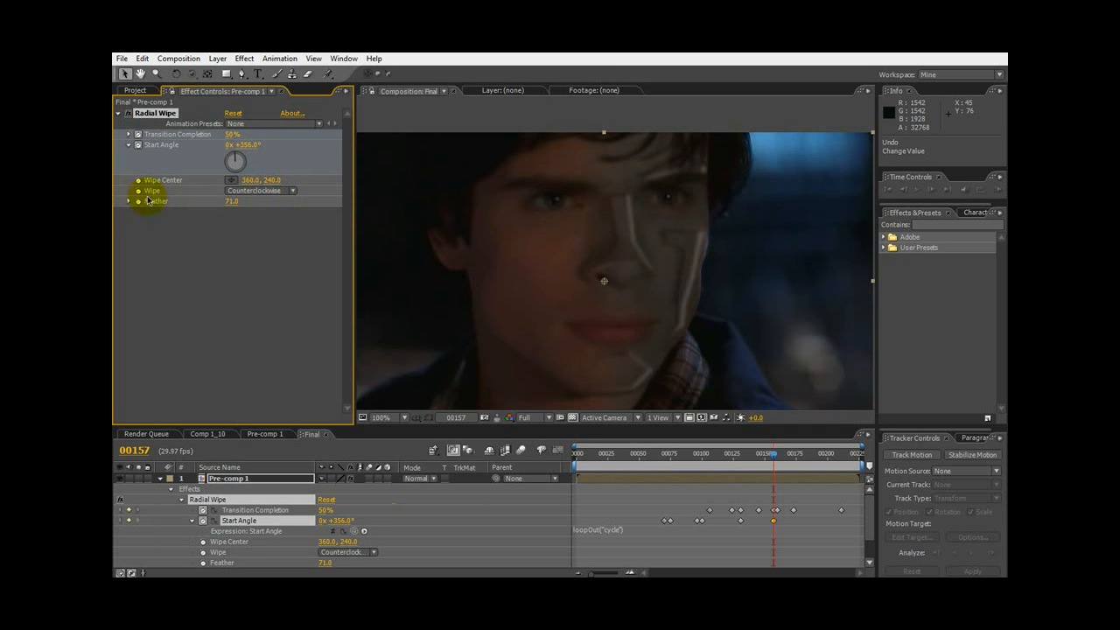
# - Switch the Radial Wipe direction to Clockwise for comparison and return it to Counterclockwise
pyautogui.click(260, 190)
pyautogui.click(259, 179)
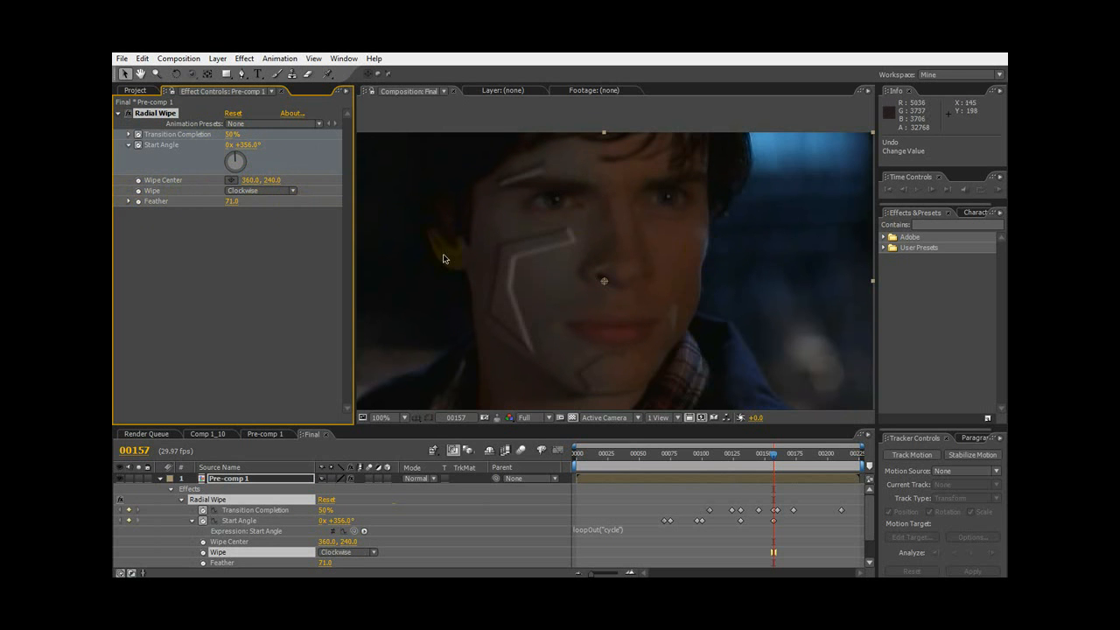
pyautogui.click(260, 193)
pyautogui.click(264, 204)
# - Set the Radial Wipe's Start Angle to 1x +9.0° at frame 157 and preview the wipe back to frame 117
pyautogui.moveTo(248, 149); pyautogui.dragTo(276, 165)
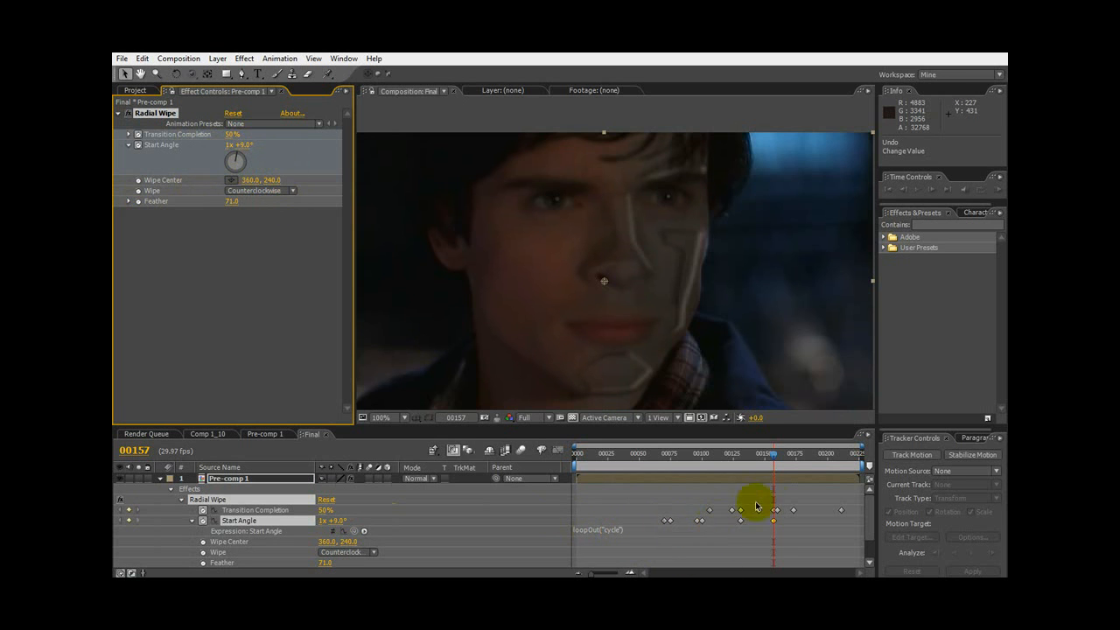
pyautogui.moveTo(774, 457); pyautogui.dragTo(724, 458)
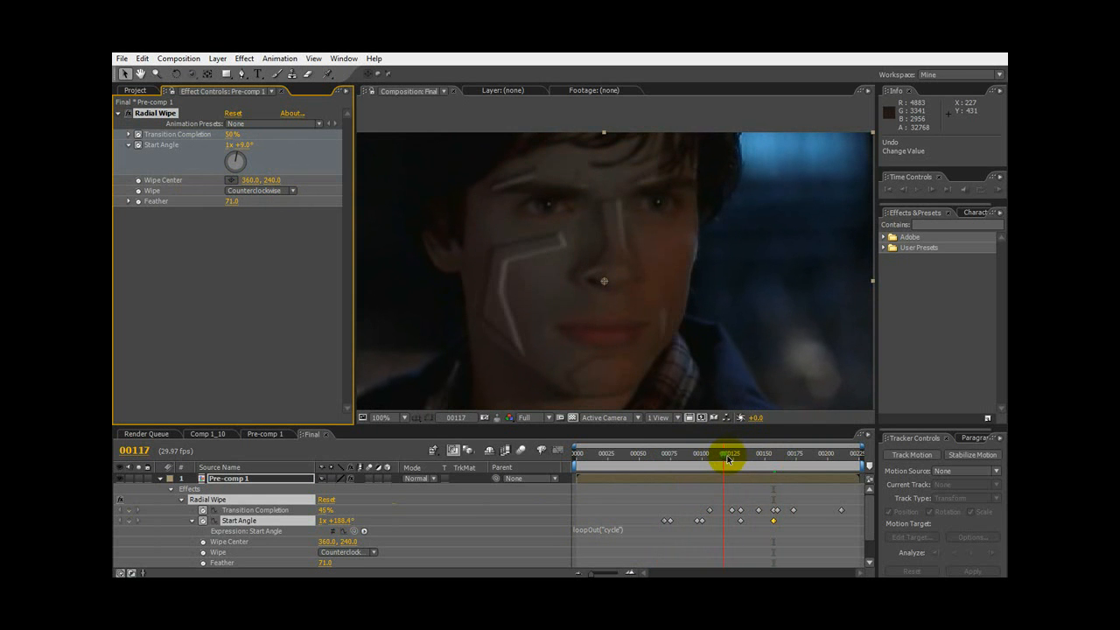